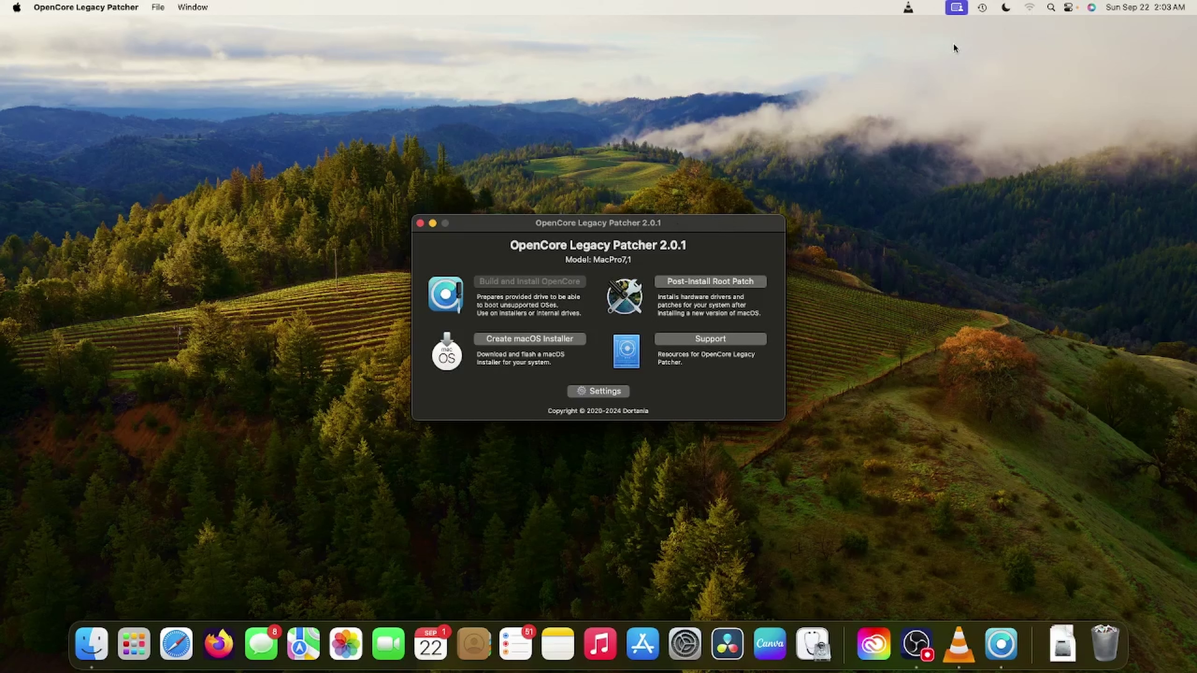
Glance at the Wi-Fi network status and nudge the patcher window slightly higher
{"action": "left_click", "coordinate": [1031, 8]}
{"action": "left_click", "coordinate": [1031, 10]}
{"action": "left_click_drag", "start_coordinate": [598, 222], "coordinate": [596, 206]}
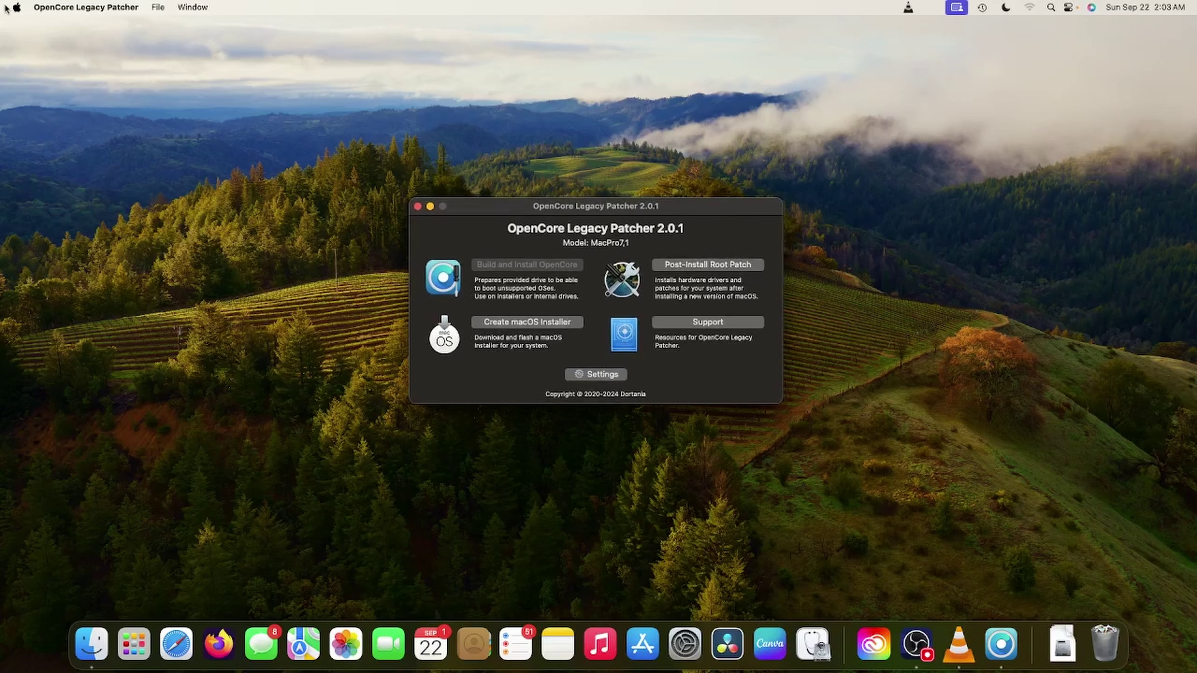
Go to System Settings' General > Software Update to find macOS Sequoia 15.0 (16.48 GB) offered
{"action": "left_click", "coordinate": [16, 8]}
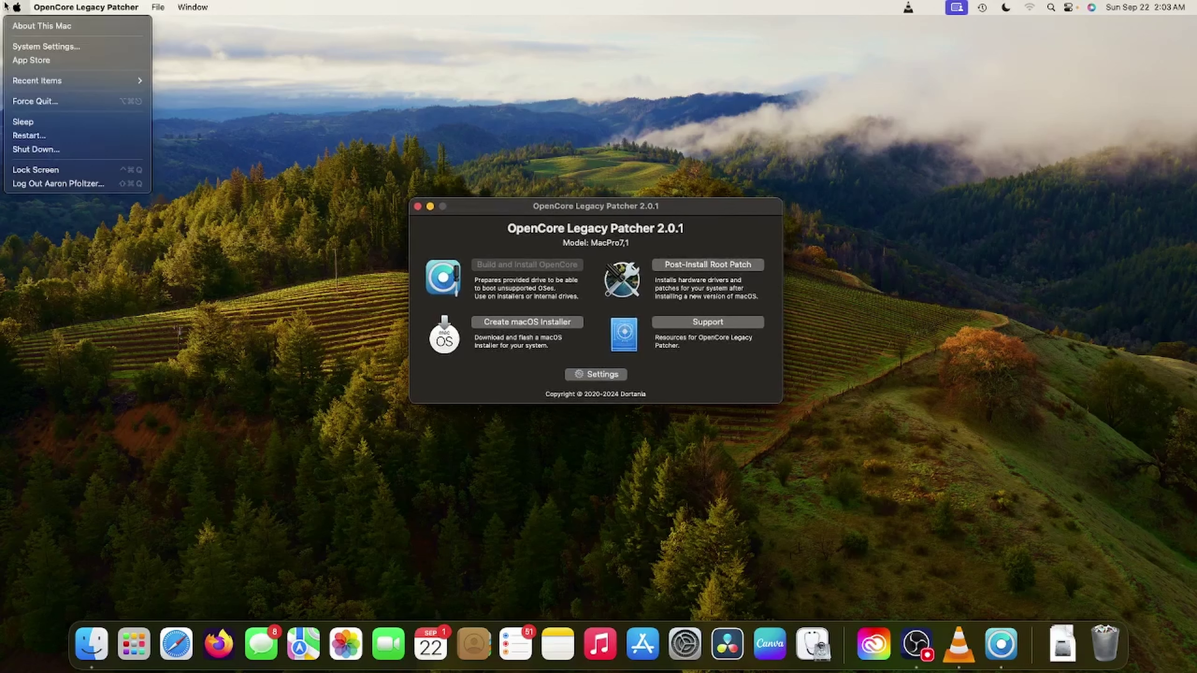
{"action": "left_click", "coordinate": [22, 49]}
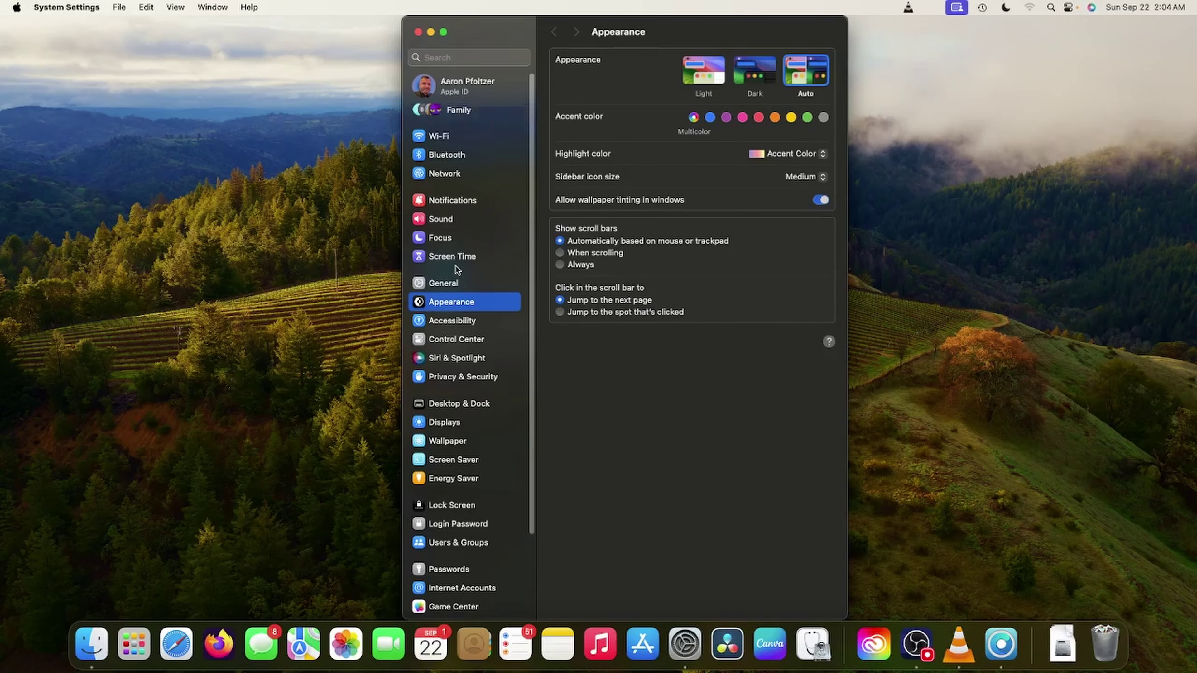
{"action": "left_click", "coordinate": [446, 282]}
{"action": "left_click", "coordinate": [604, 89]}
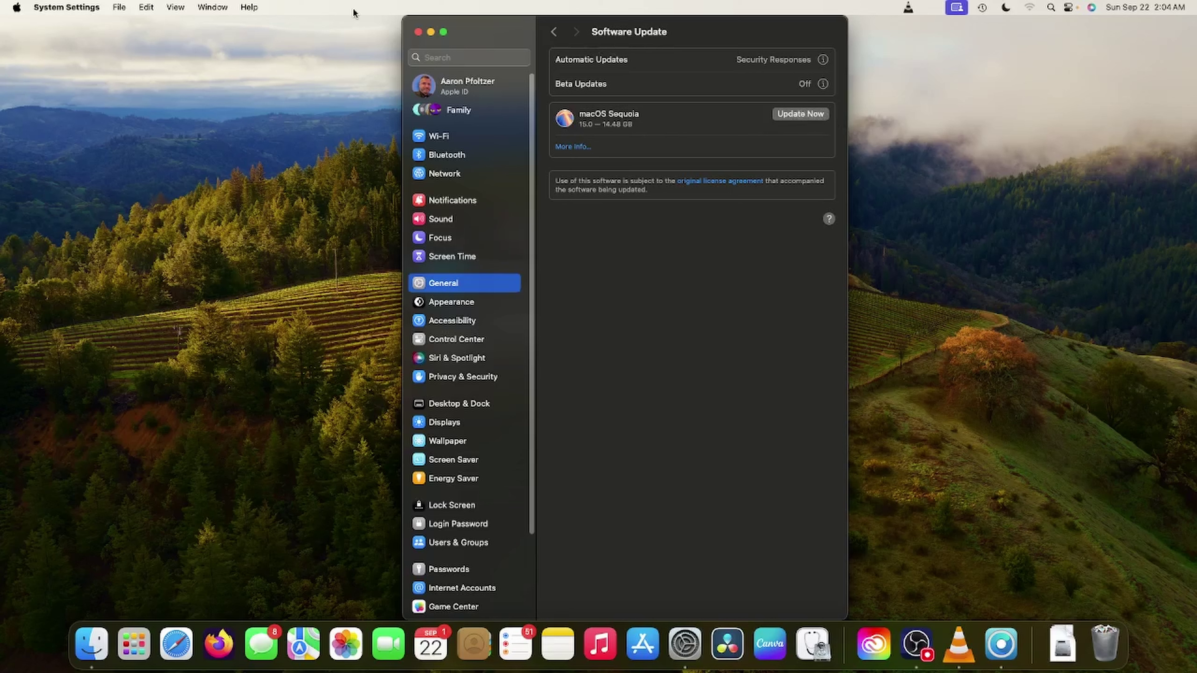
Close System Settings and bring up OCLP's Post-Install Menu, which shows patching blocked by SIP and SecureBootModel
{"action": "left_click", "coordinate": [420, 32]}
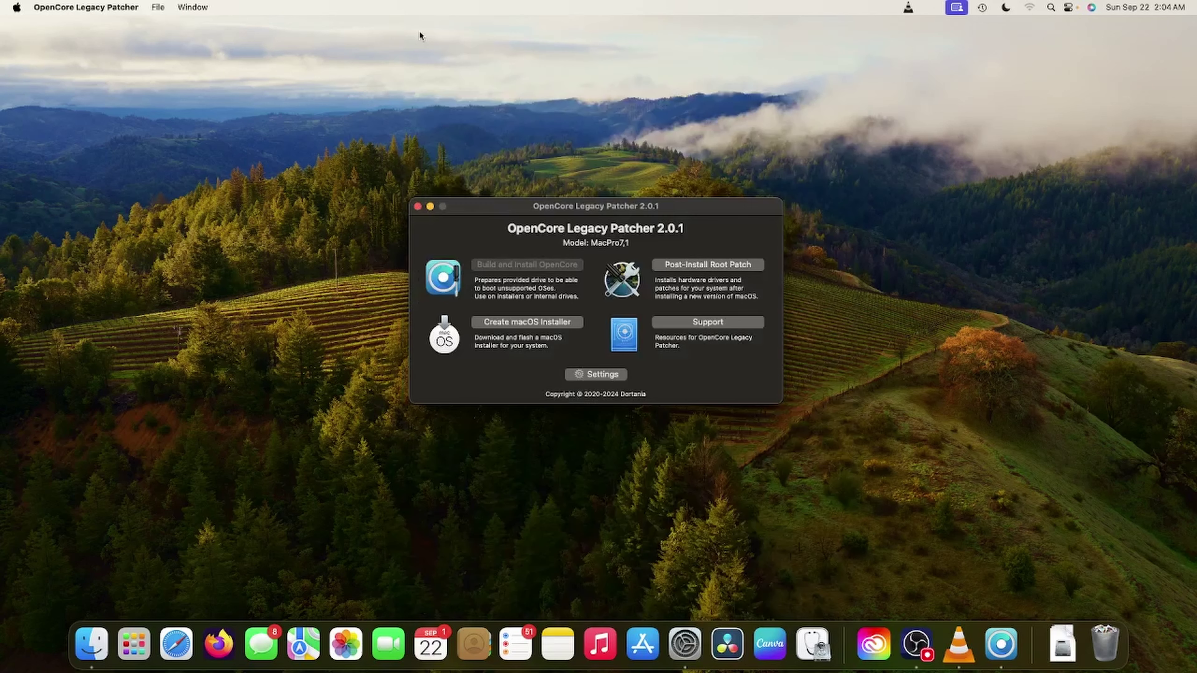
{"action": "left_click", "coordinate": [675, 271]}
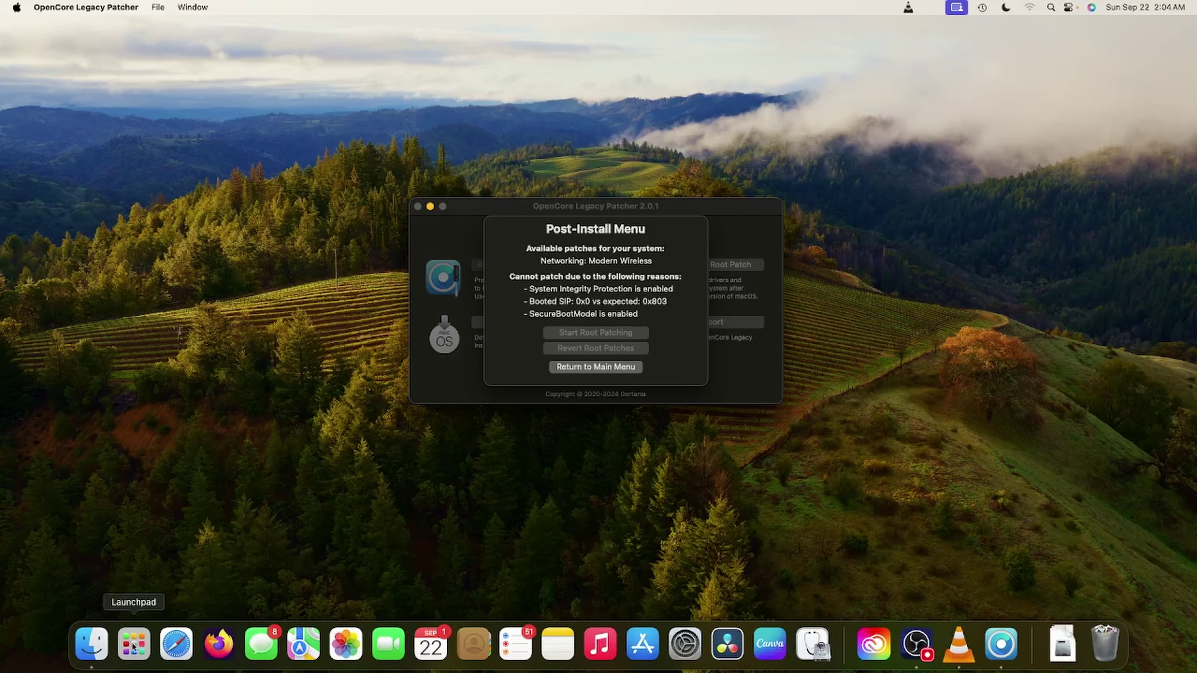
Launch MountEFI.command from a Spotlight search for 'mountefi'
{"action": "left_click", "coordinate": [1134, 37]}
{"action": "left_click", "coordinate": [1051, 8]}
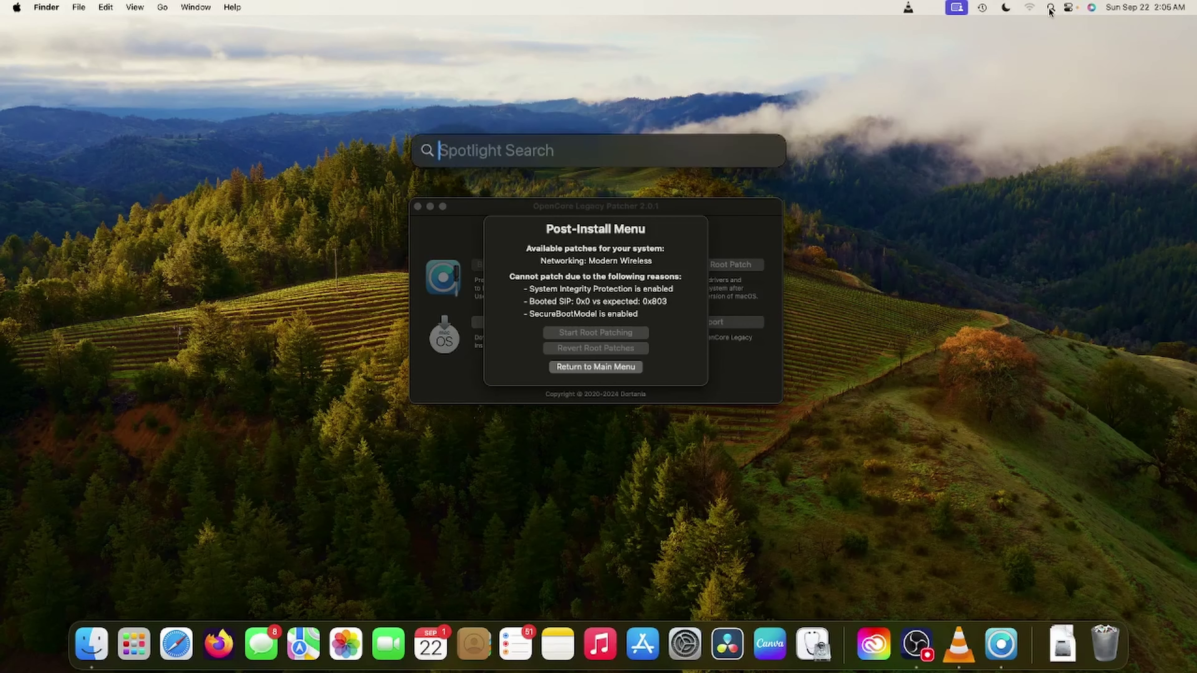
{"action": "type", "text": "mountefi"}
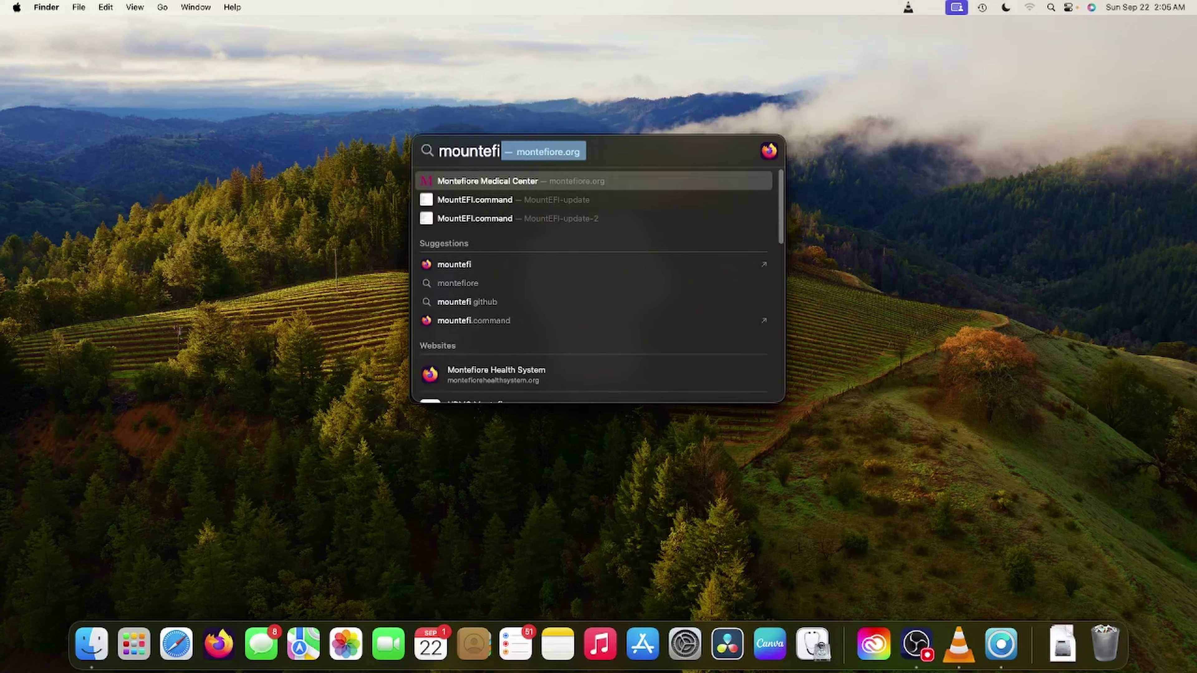
{"action": "key", "text": "Down"}
{"action": "key", "text": "Return"}
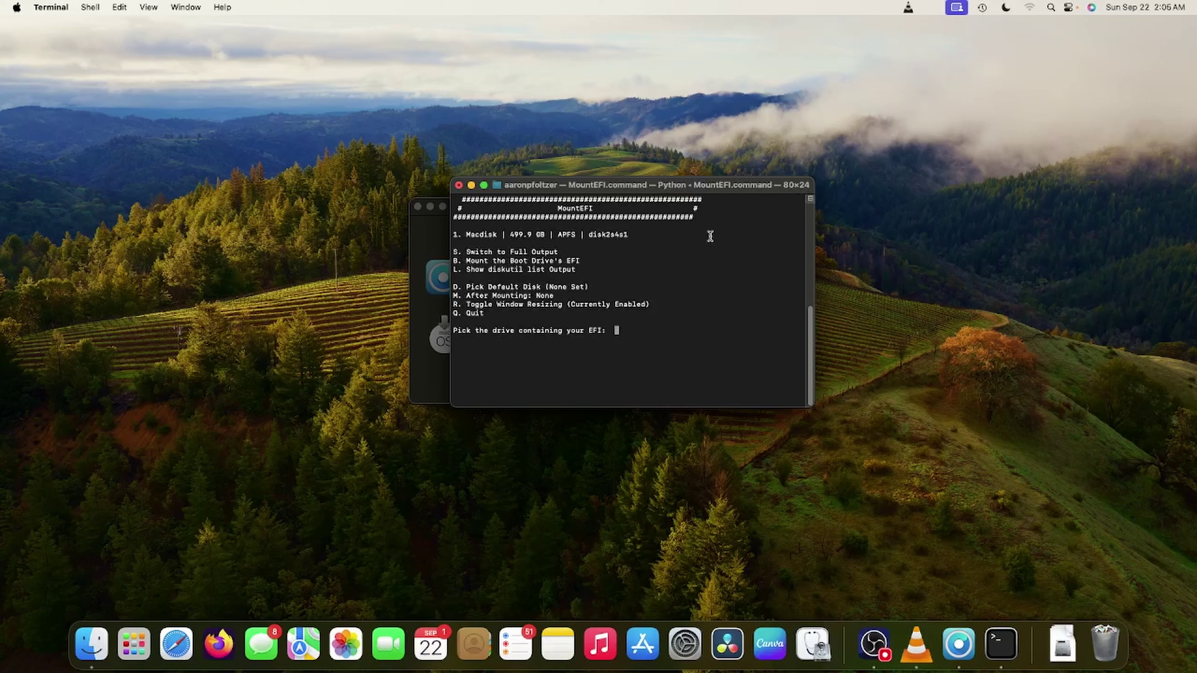
Mount the boot drive's EFI partition with option B and the admin password, then search Spotlight for 'propertree'
{"action": "type", "text": "b"}
{"action": "key", "text": "Return"}
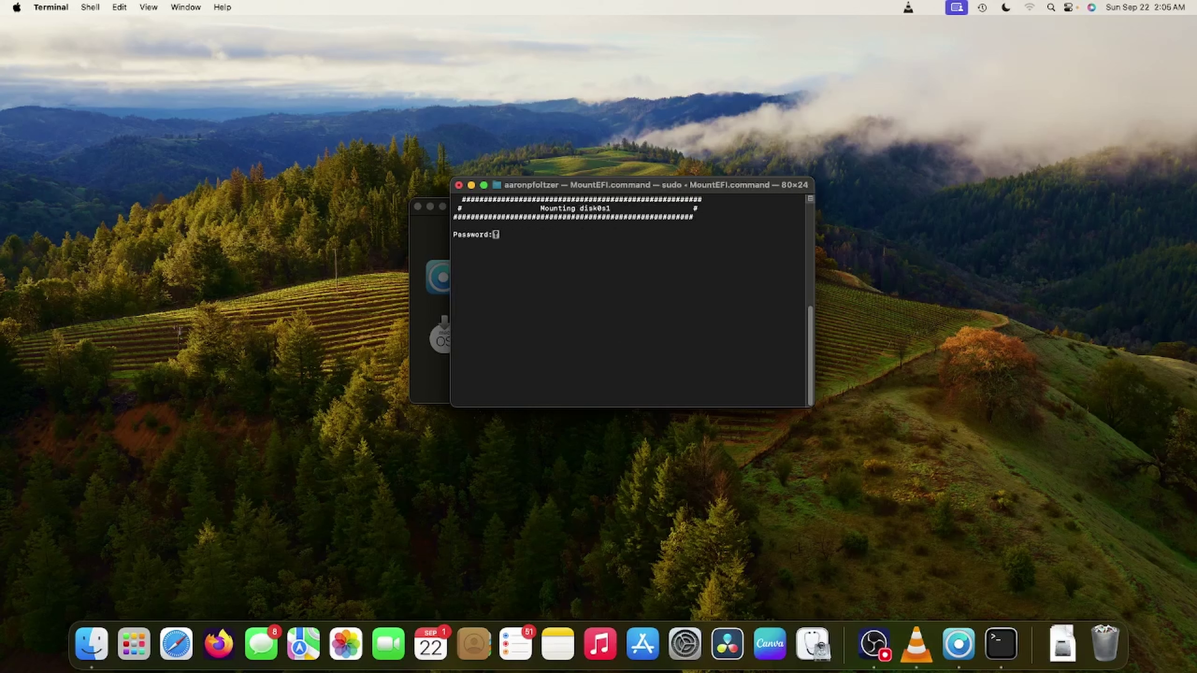
{"action": "key", "text": "Return"}
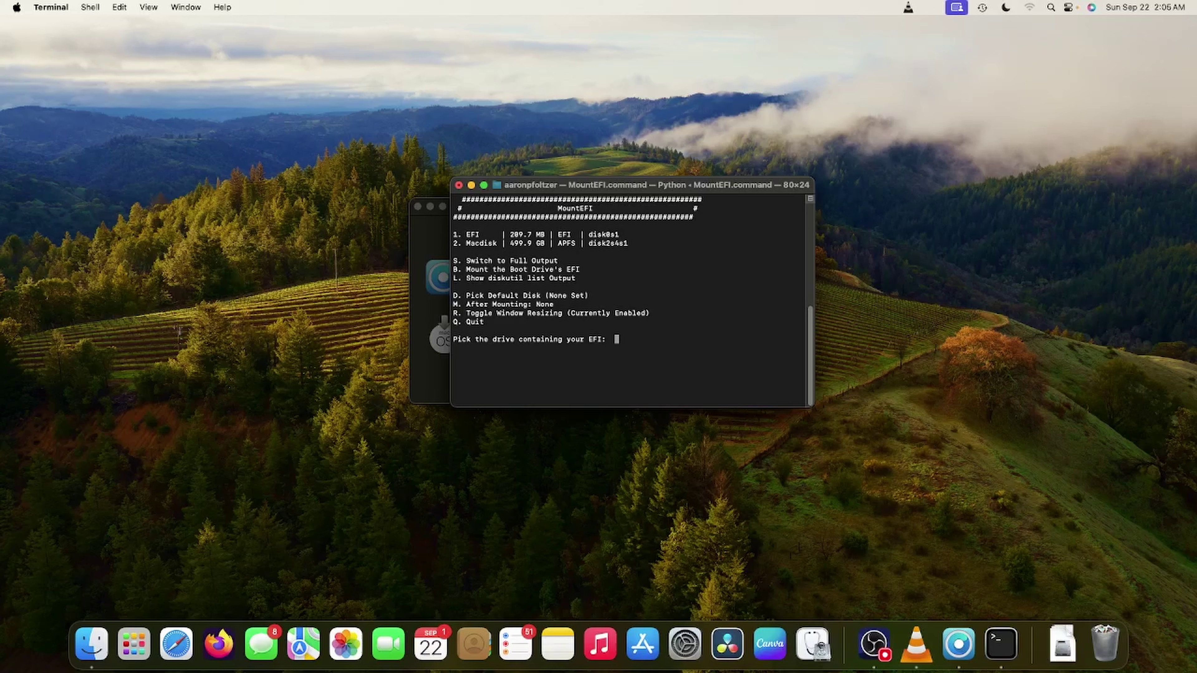
{"action": "left_click", "coordinate": [1051, 8]}
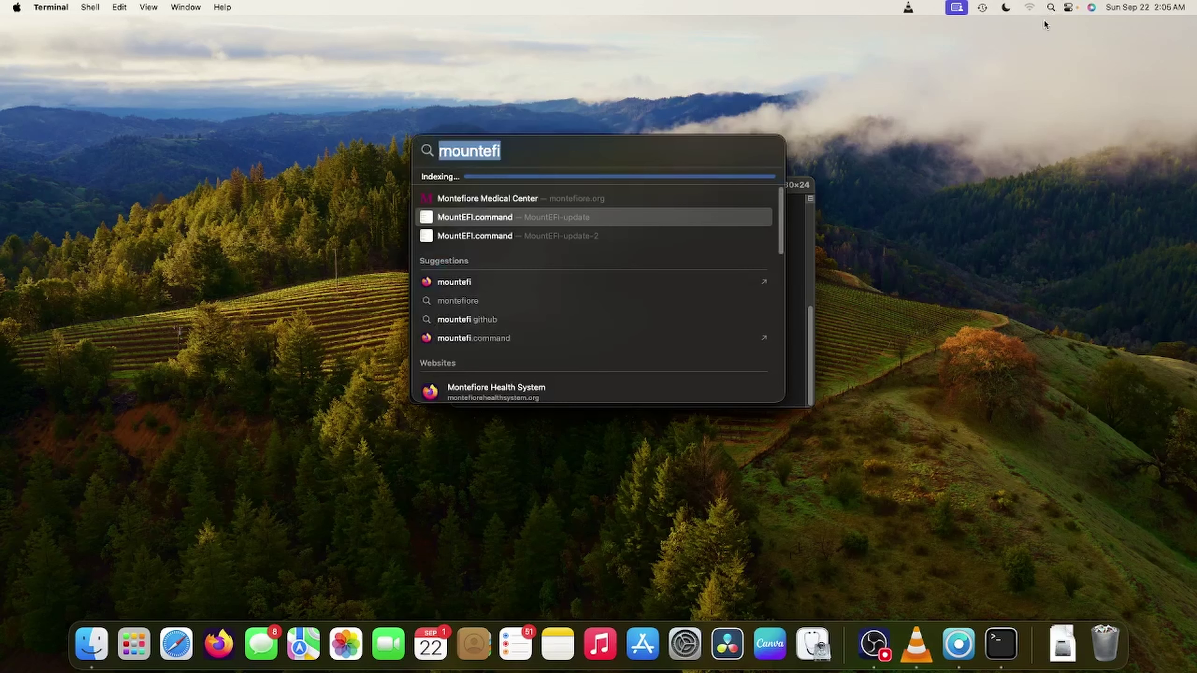
{"action": "type", "text": "propertree.command"}
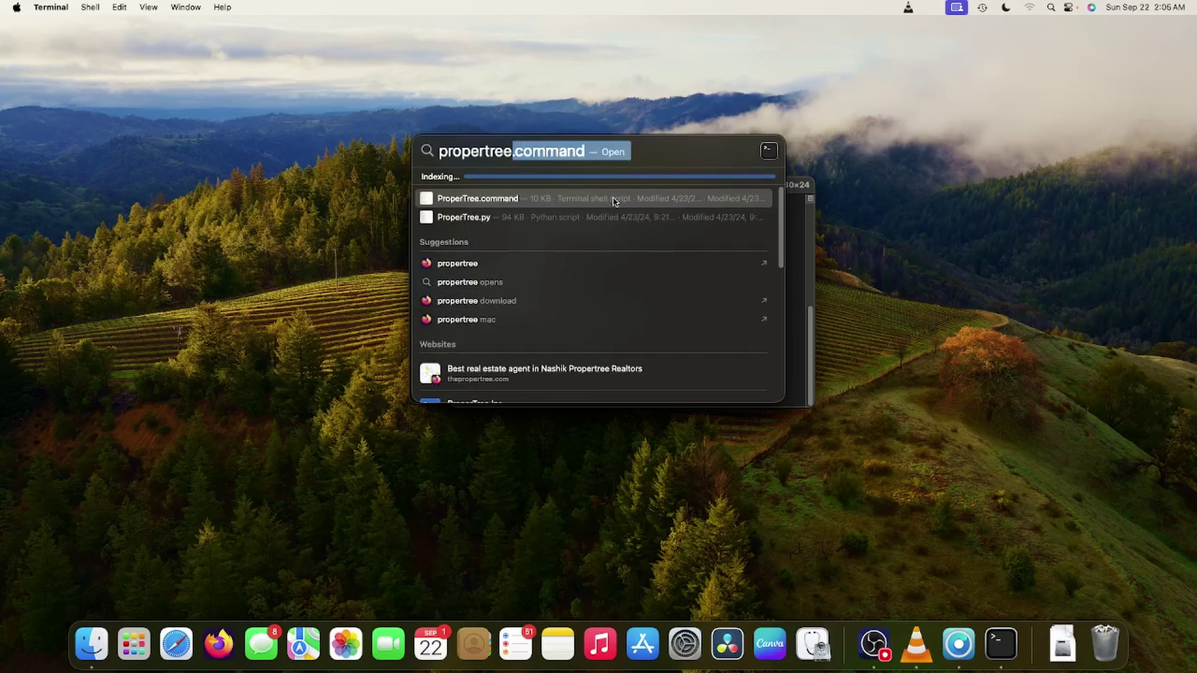
Launch ProperTree and open /Volumes/EFI/EFI/OC/config.plist from the mounted EFI volume
{"action": "left_click", "coordinate": [617, 198]}
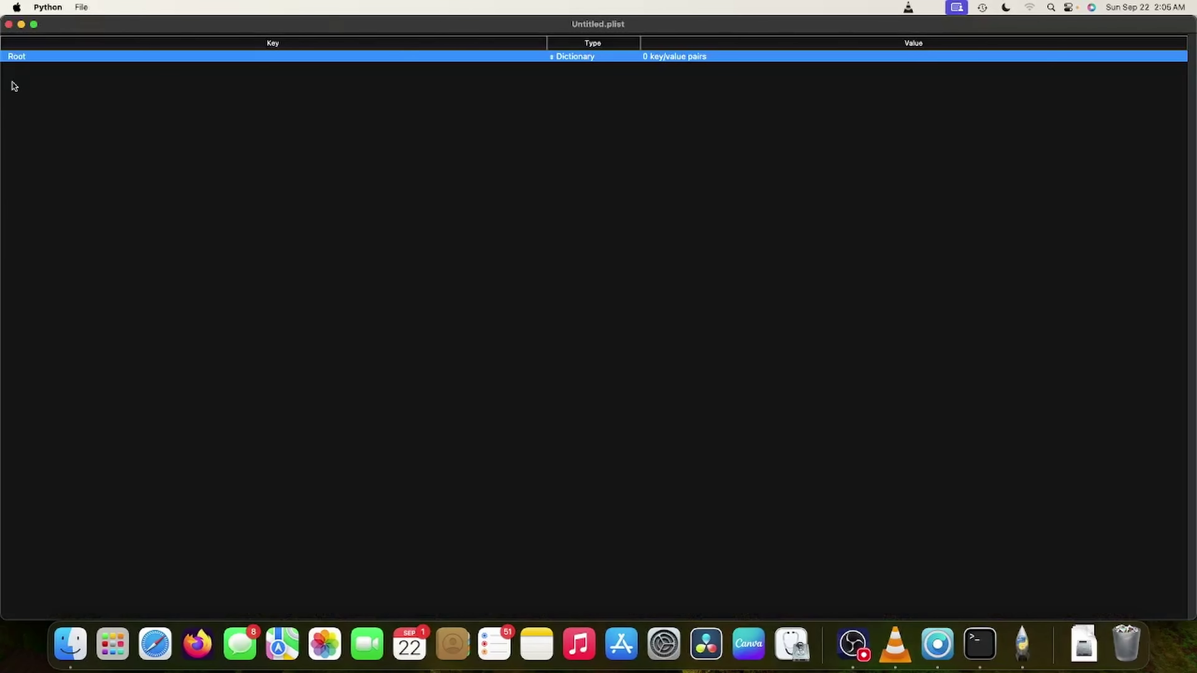
{"action": "left_click_drag", "start_coordinate": [5, 19], "coordinate": [246, 60]}
{"action": "left_click", "coordinate": [81, 6]}
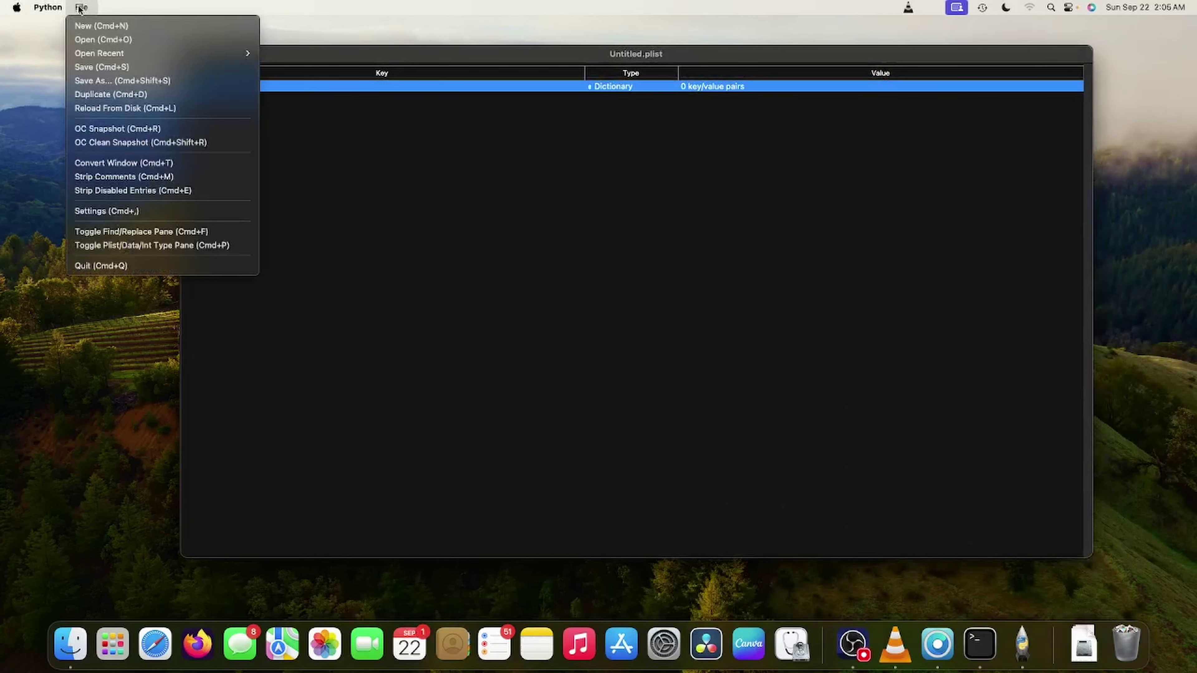
{"action": "mouse_move", "coordinate": [88, 55]}
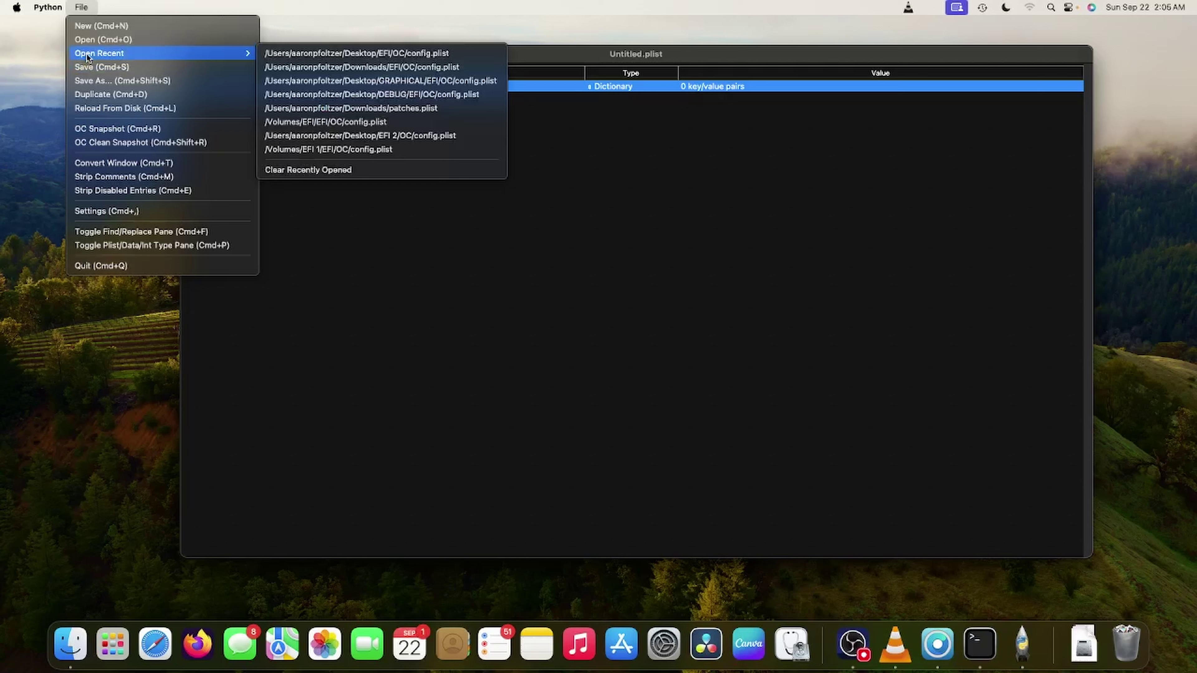
{"action": "left_click", "coordinate": [150, 42]}
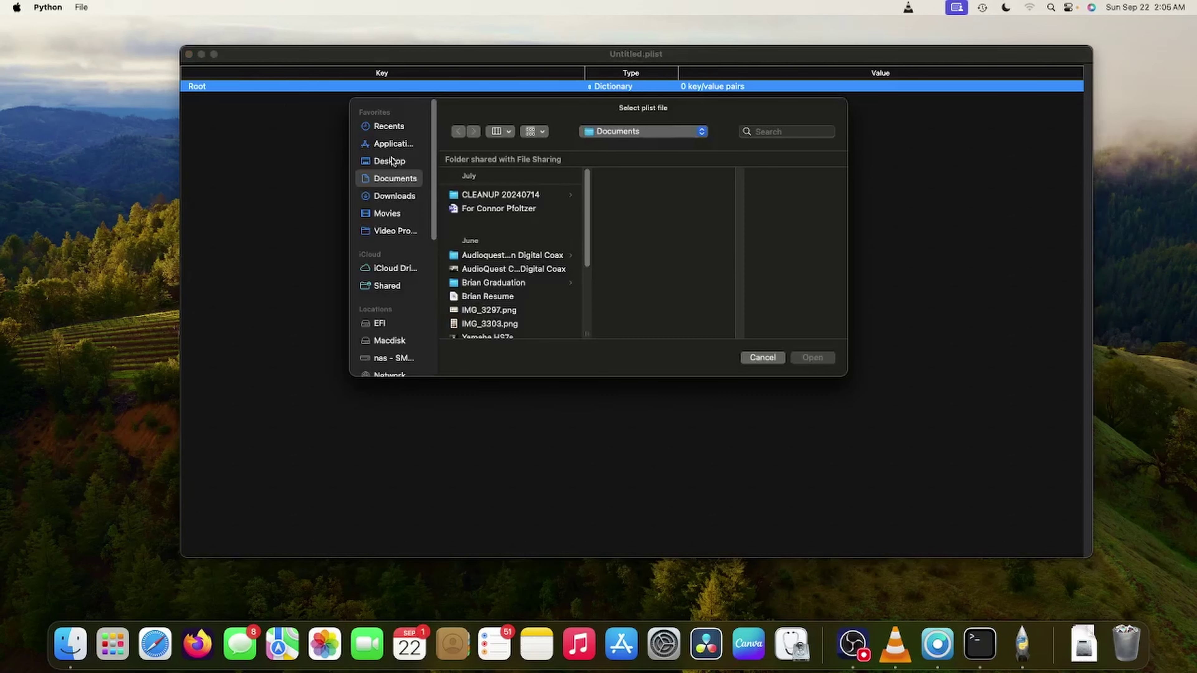
{"action": "left_click", "coordinate": [392, 323]}
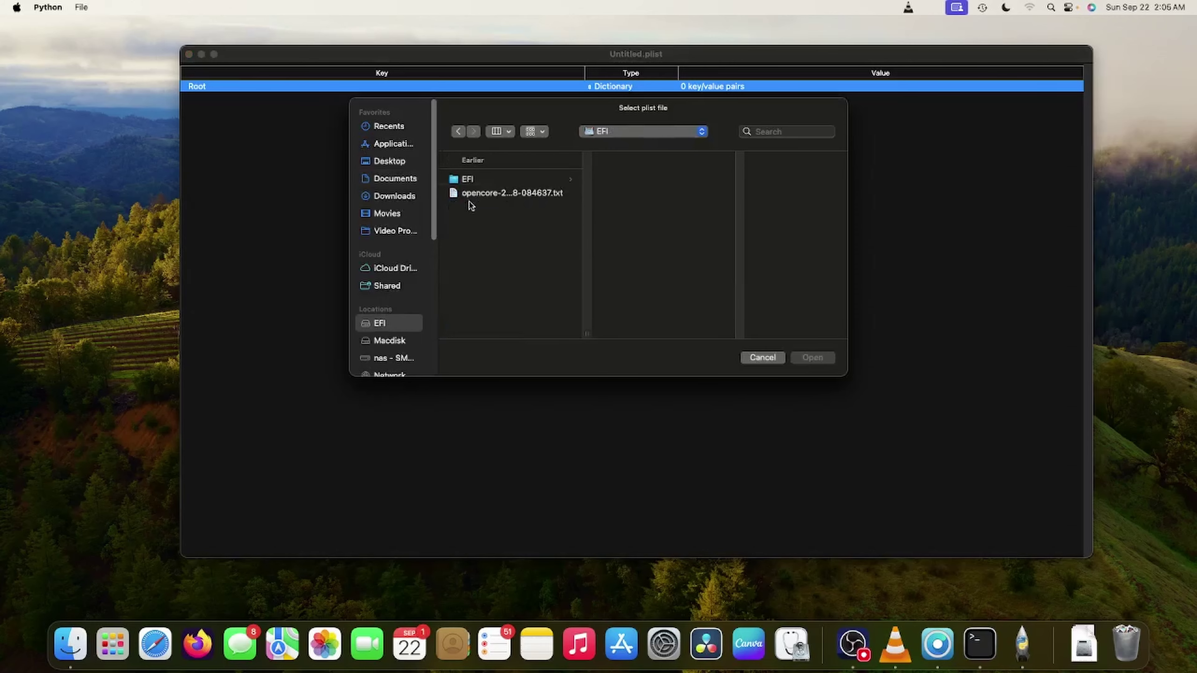
{"action": "left_click", "coordinate": [476, 180]}
{"action": "left_click", "coordinate": [655, 206]}
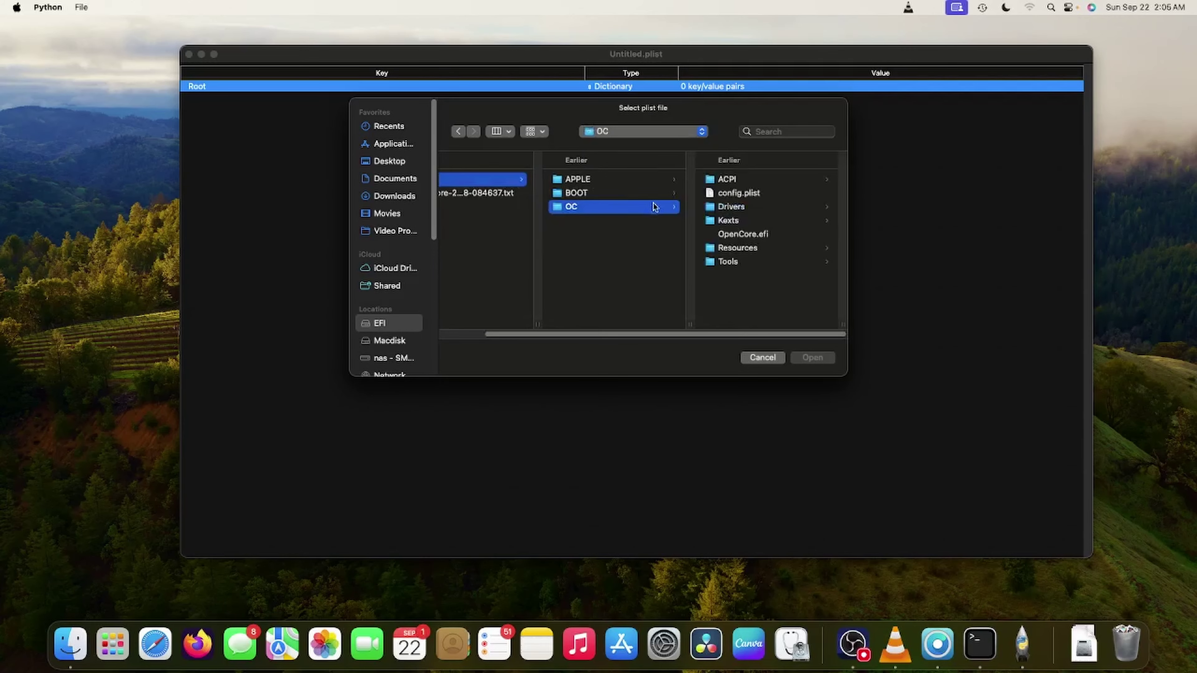
{"action": "double_click", "coordinate": [728, 193]}
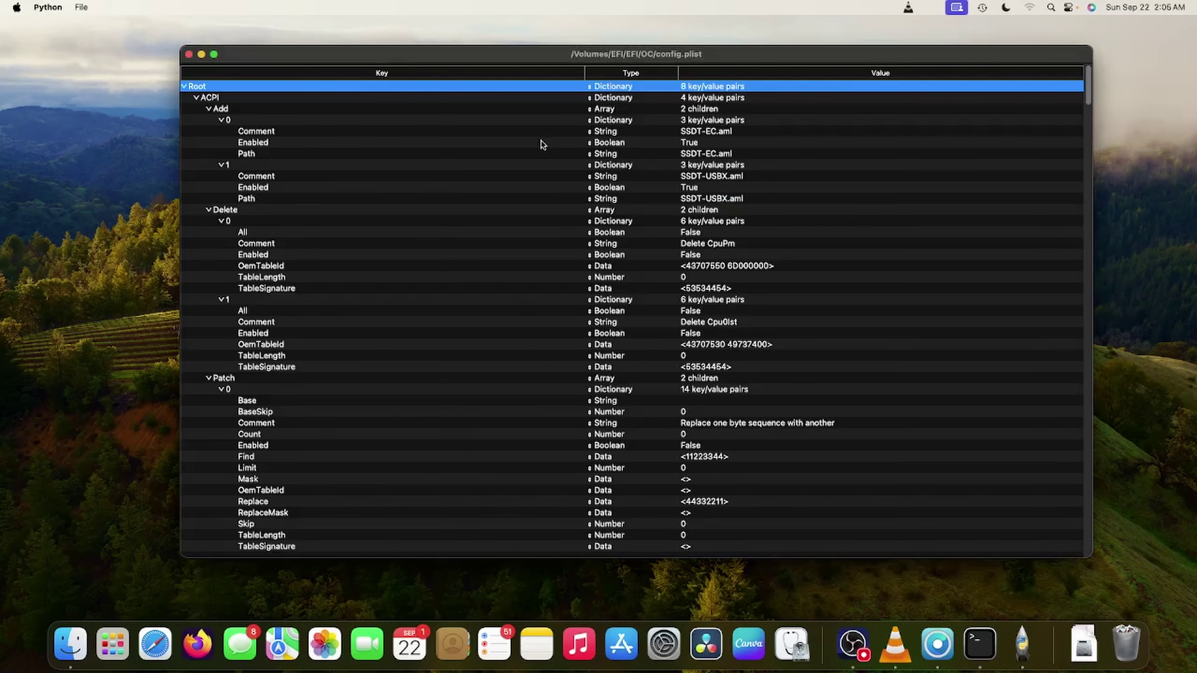
Search 'secureboot' to reach Misc > Security > SecureBootModel and change its value from Default to Disabled
{"action": "left_click", "coordinate": [541, 143]}
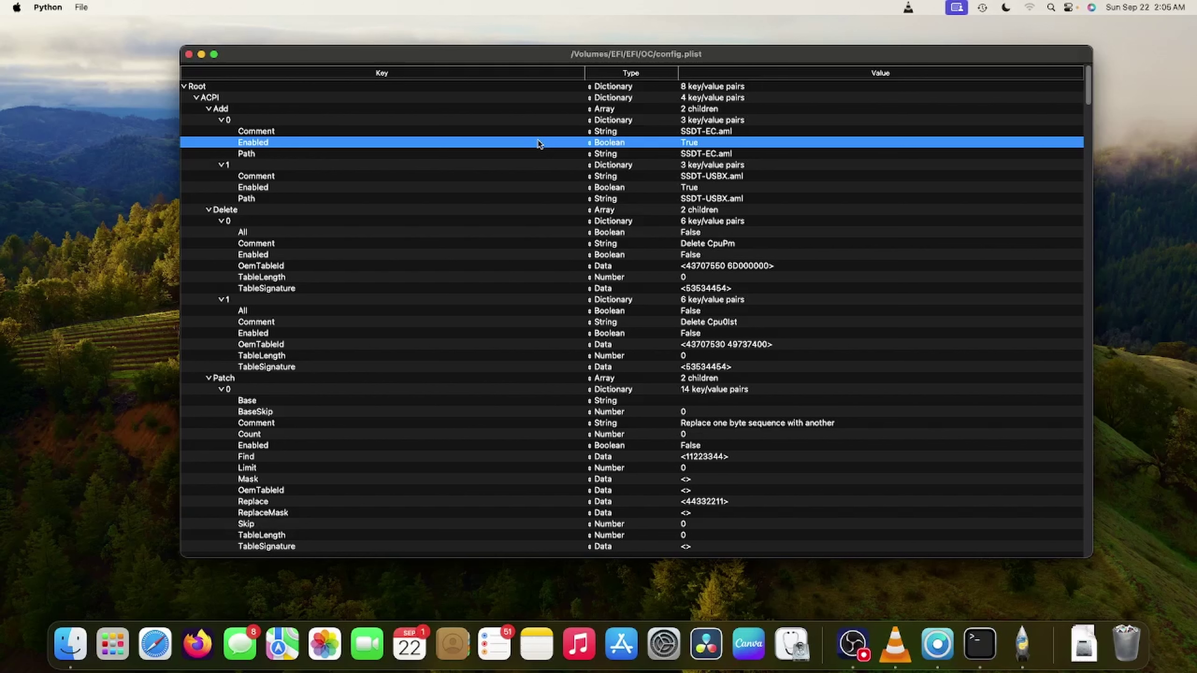
{"action": "key", "text": "super+f"}
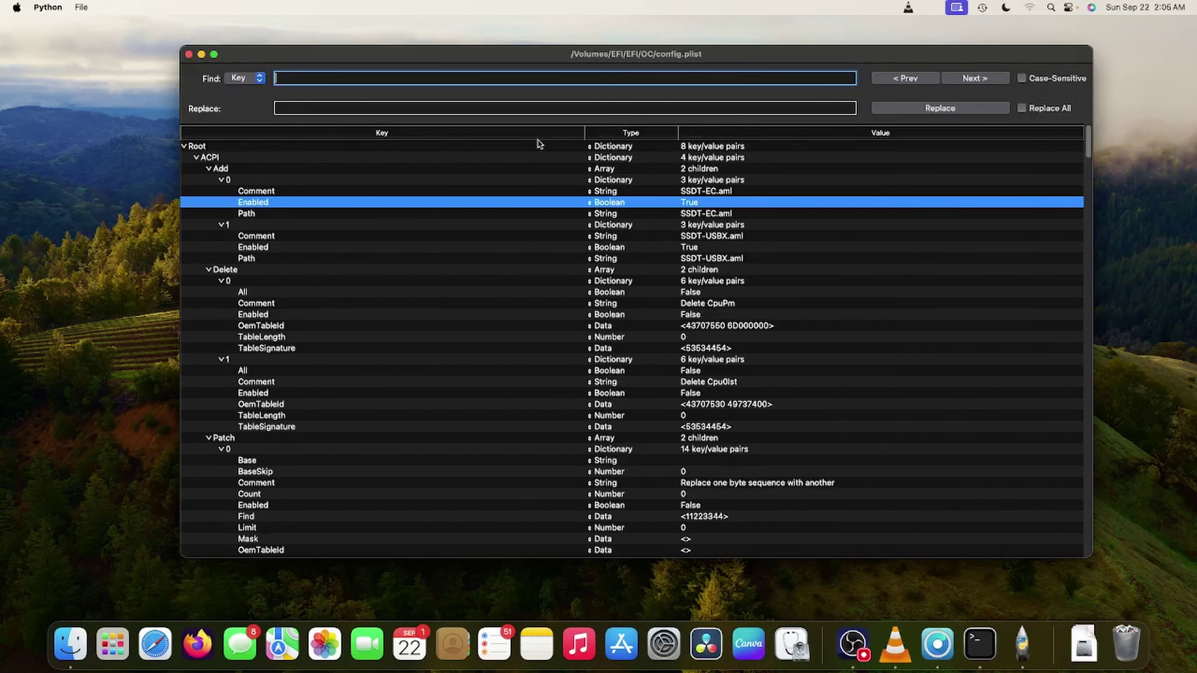
{"action": "type", "text": "secureboot"}
{"action": "key", "text": "Return"}
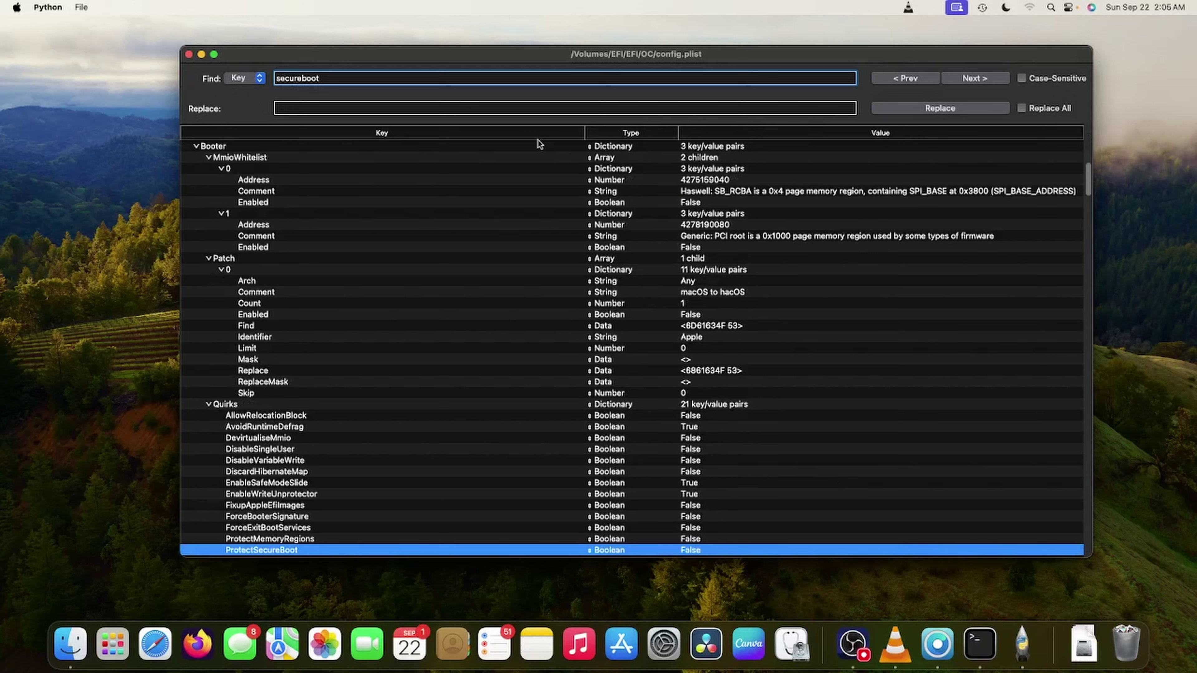
{"action": "key", "text": "Return"}
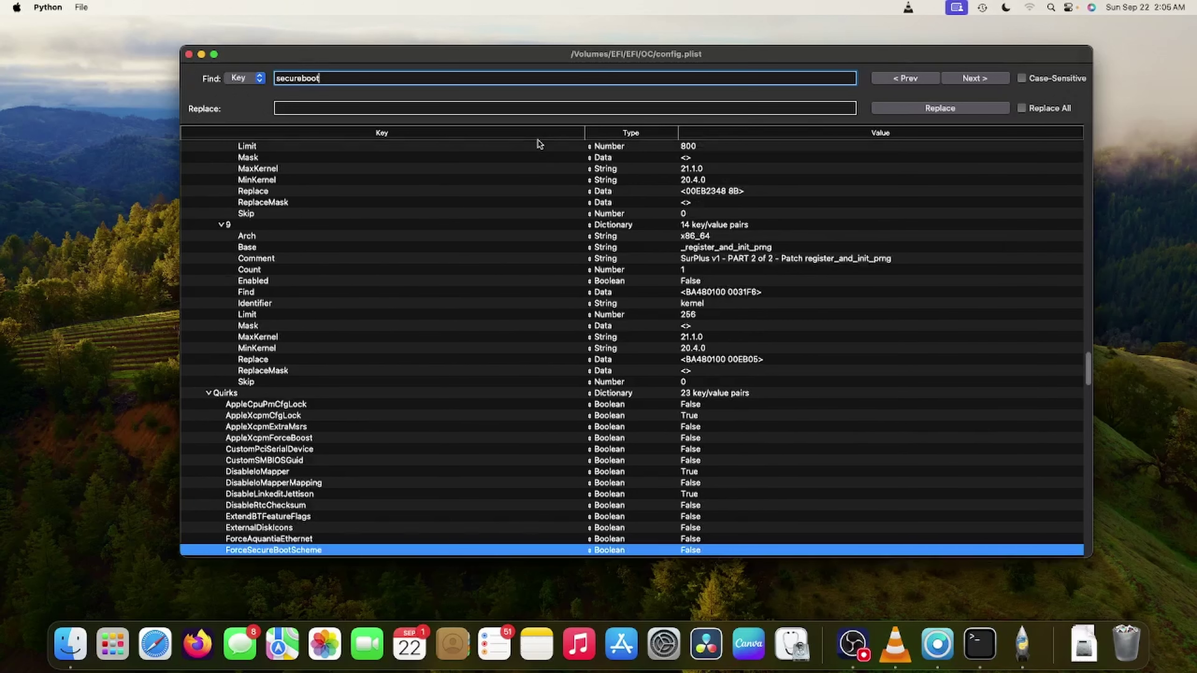
{"action": "key", "text": "Return"}
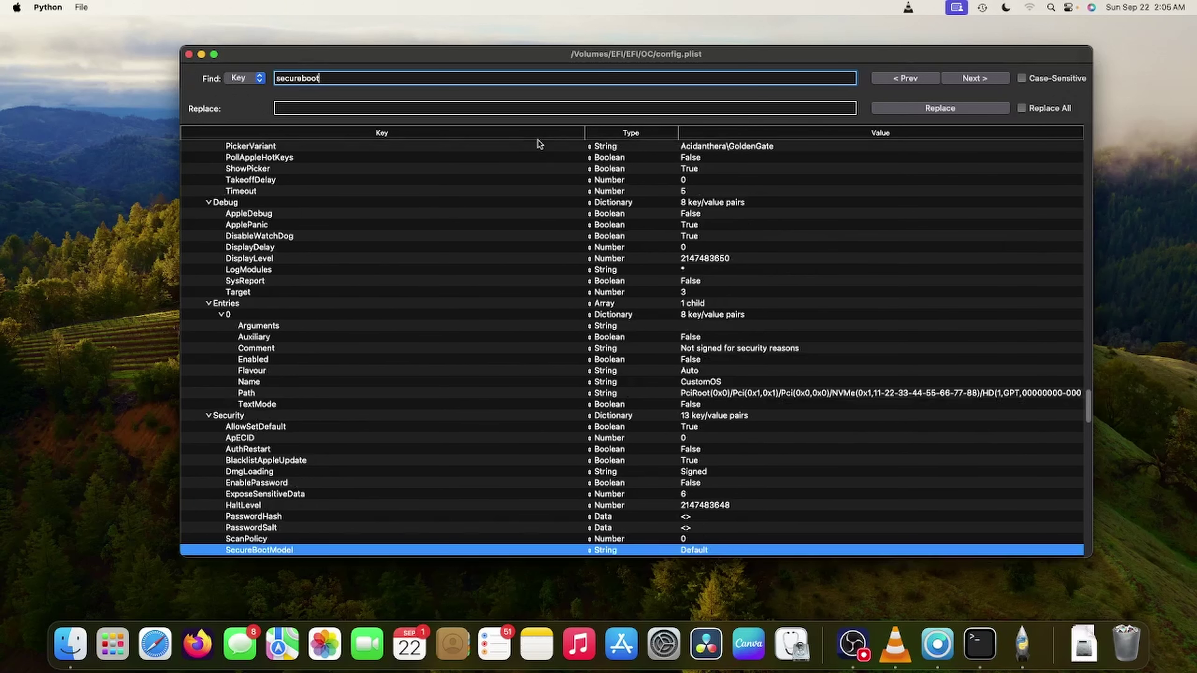
{"action": "double_click", "coordinate": [712, 550]}
{"action": "type", "text": "Disabv"}
{"action": "key", "text": "BackSpace"}
{"action": "key", "text": "BackSpace"}
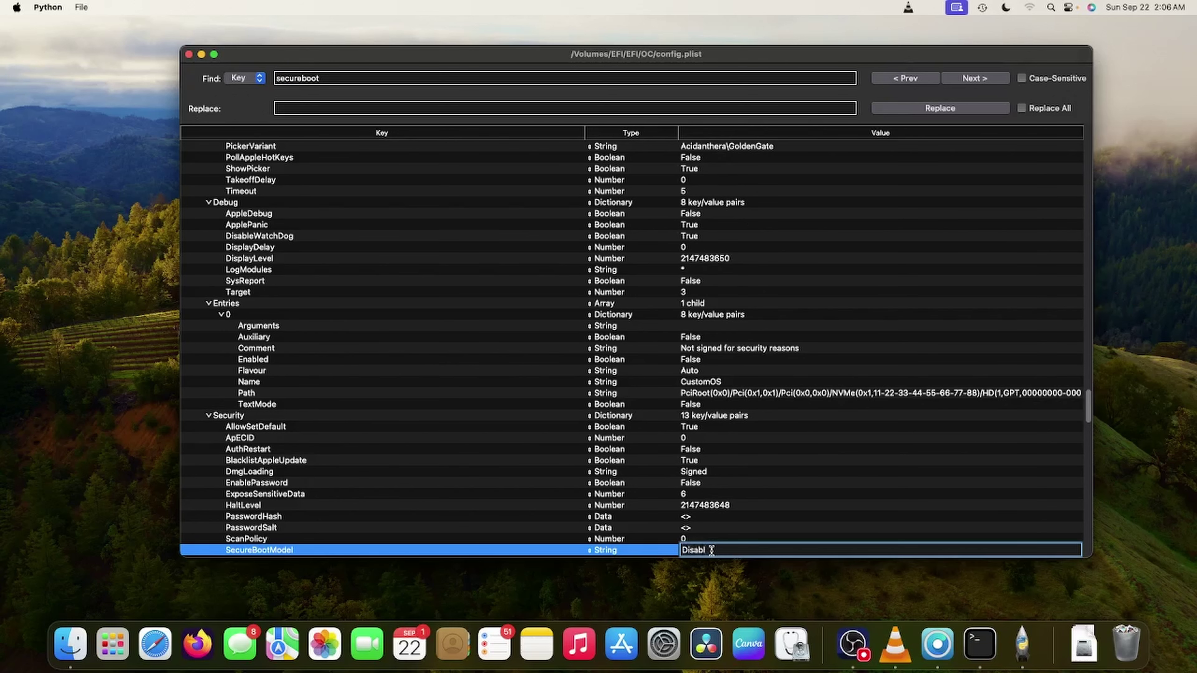
{"action": "left_click", "coordinate": [724, 539]}
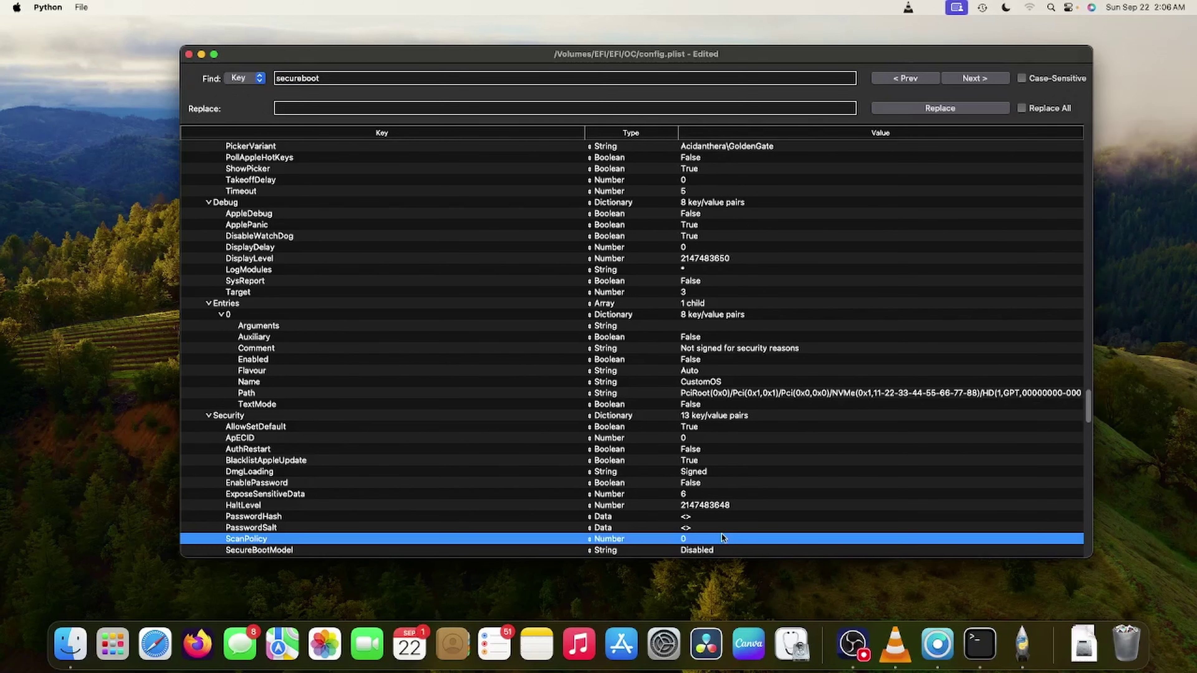
{"action": "key", "text": "super+f"}
{"action": "key", "text": "super+f"}
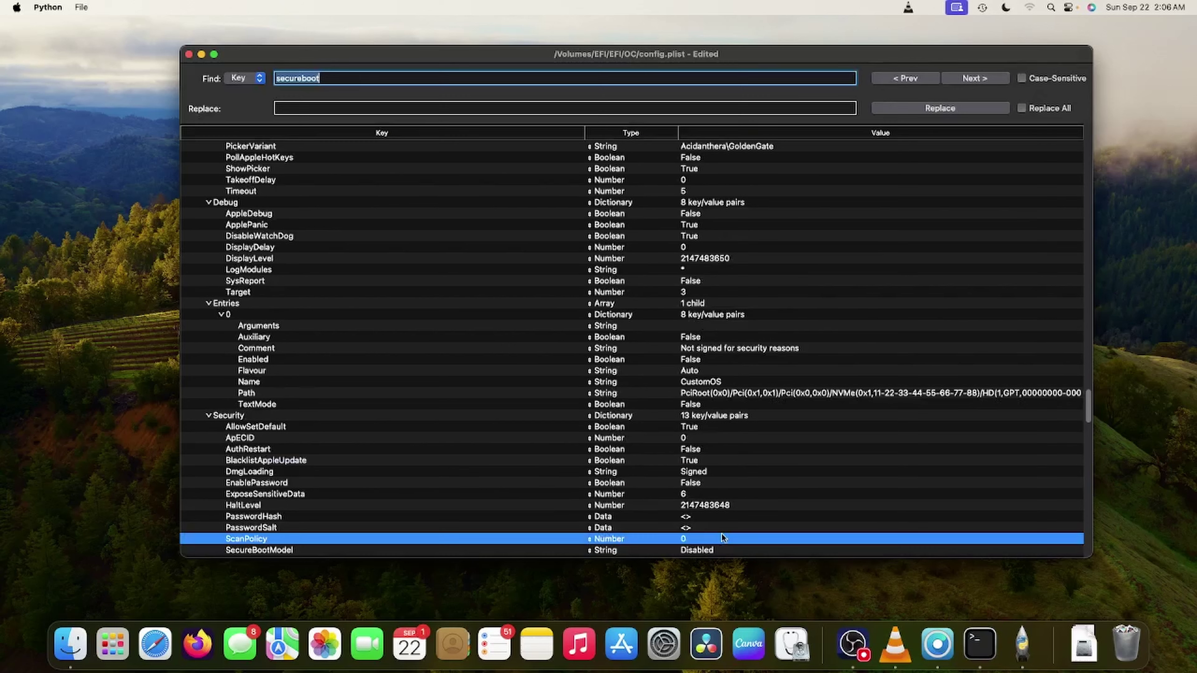
Set csr-active-config to 03000000 and save config.plist
{"action": "type", "text": "csr-active"}
{"action": "key", "text": "Return"}
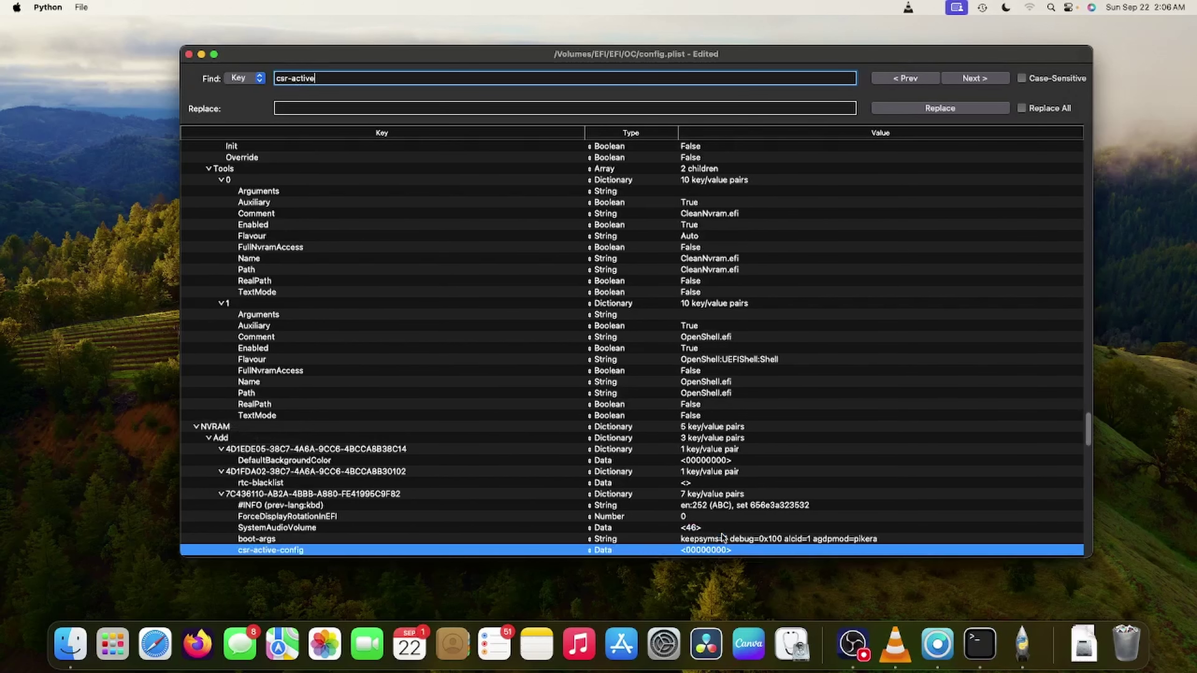
{"action": "double_click", "coordinate": [713, 551]}
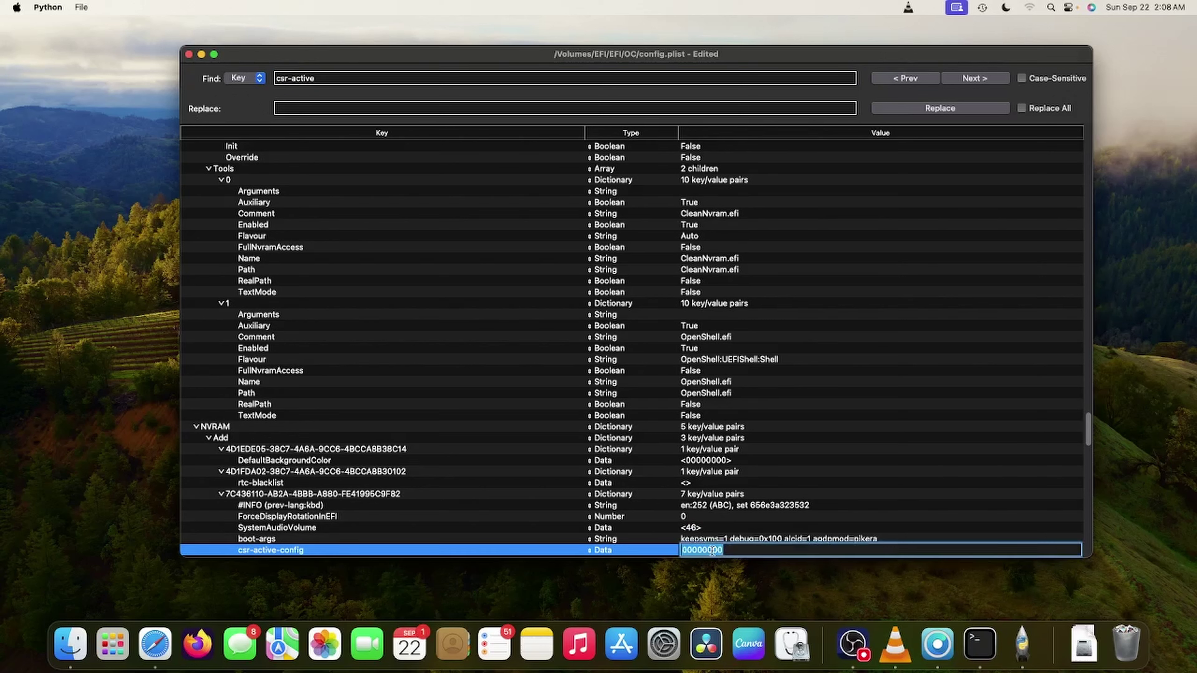
{"action": "type", "text": "03000000"}
{"action": "left_click", "coordinate": [720, 541]}
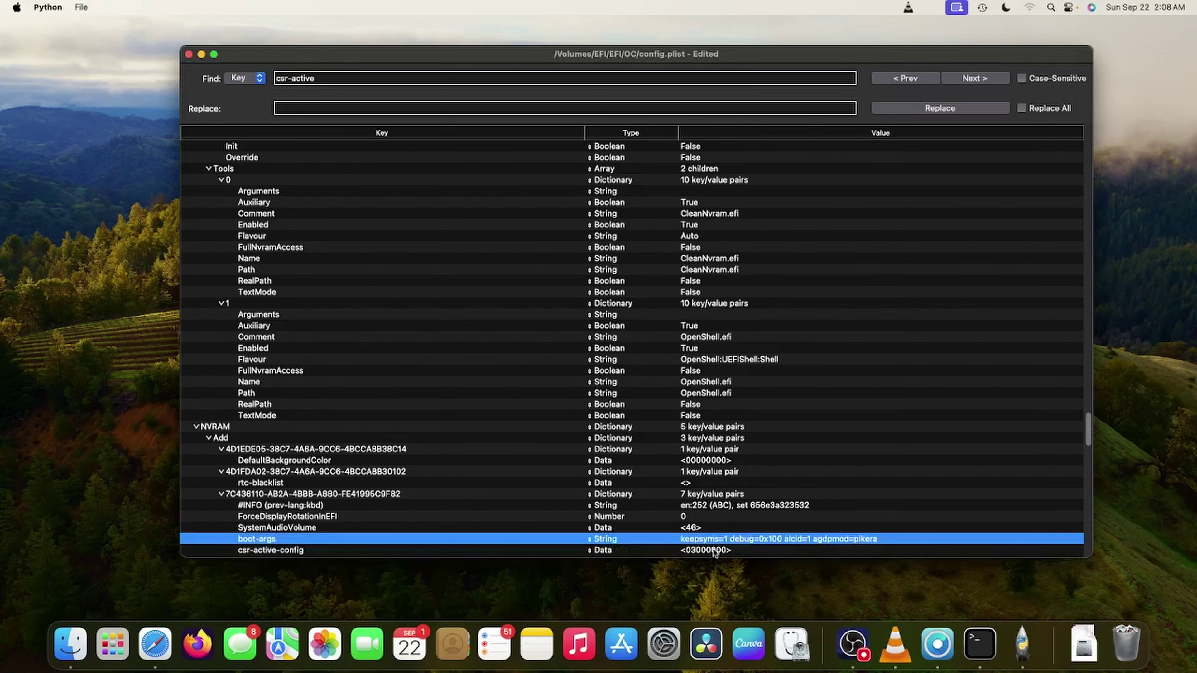
{"action": "left_click", "coordinate": [726, 551]}
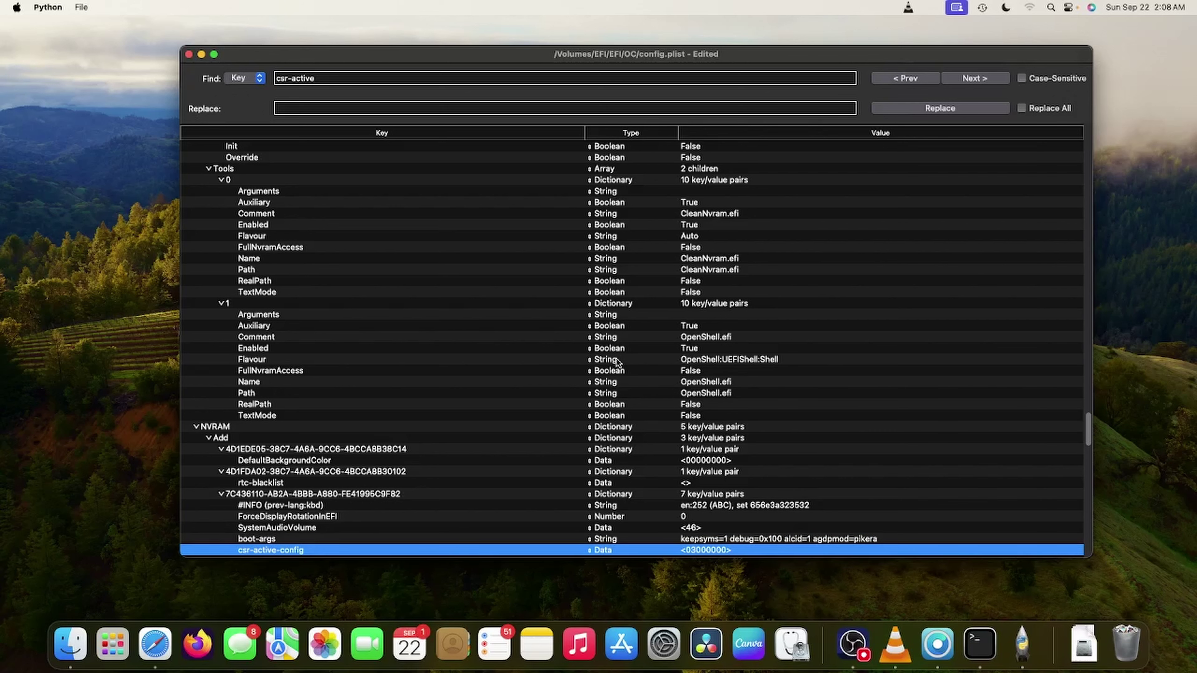
{"action": "key", "text": "super+s"}
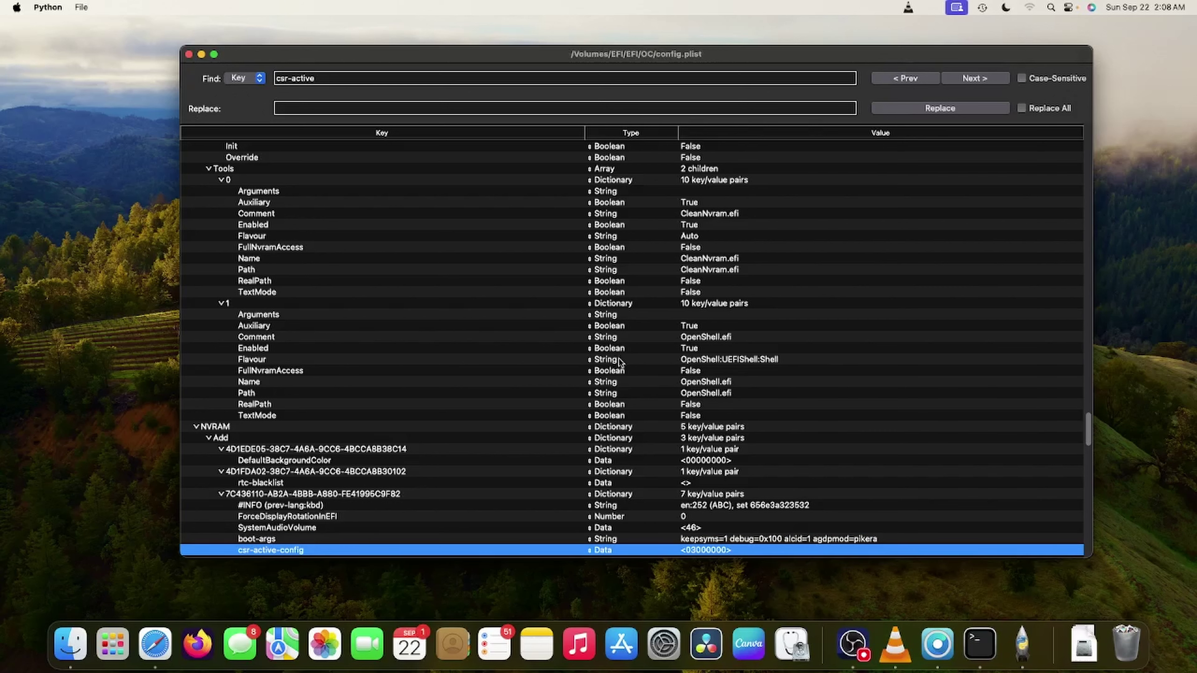
Close ProperTree along with its Terminal and MountEFI windows
{"action": "left_click", "coordinate": [188, 54]}
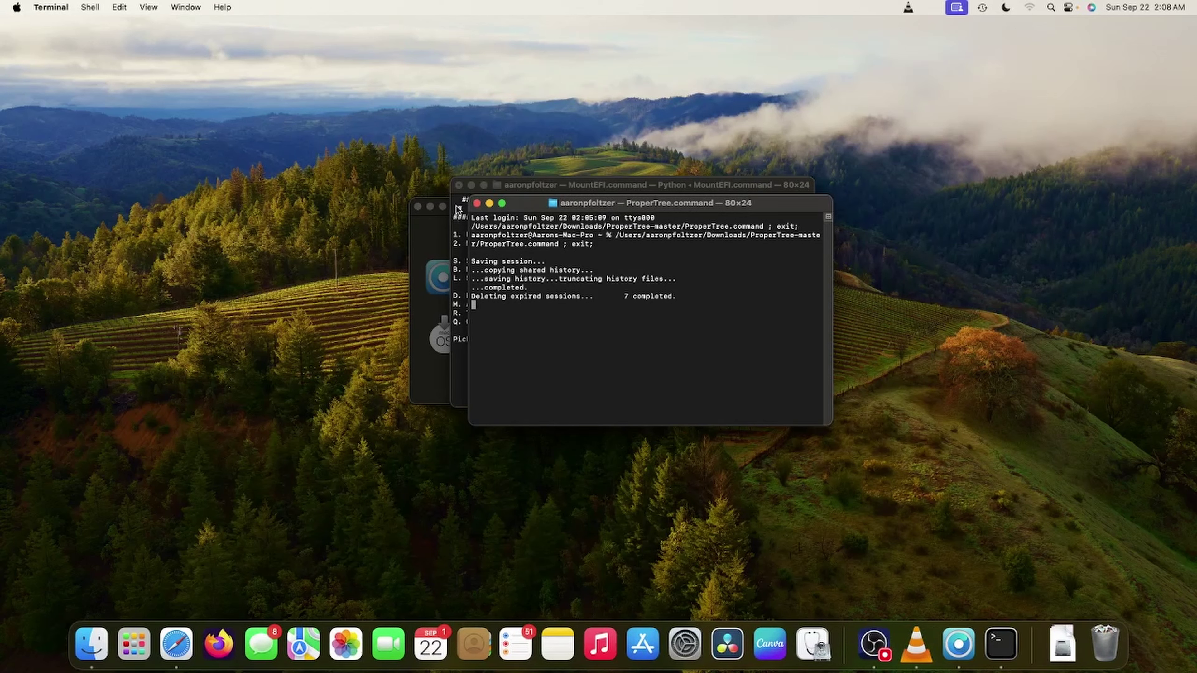
{"action": "left_click", "coordinate": [476, 203]}
{"action": "left_click", "coordinate": [459, 185]}
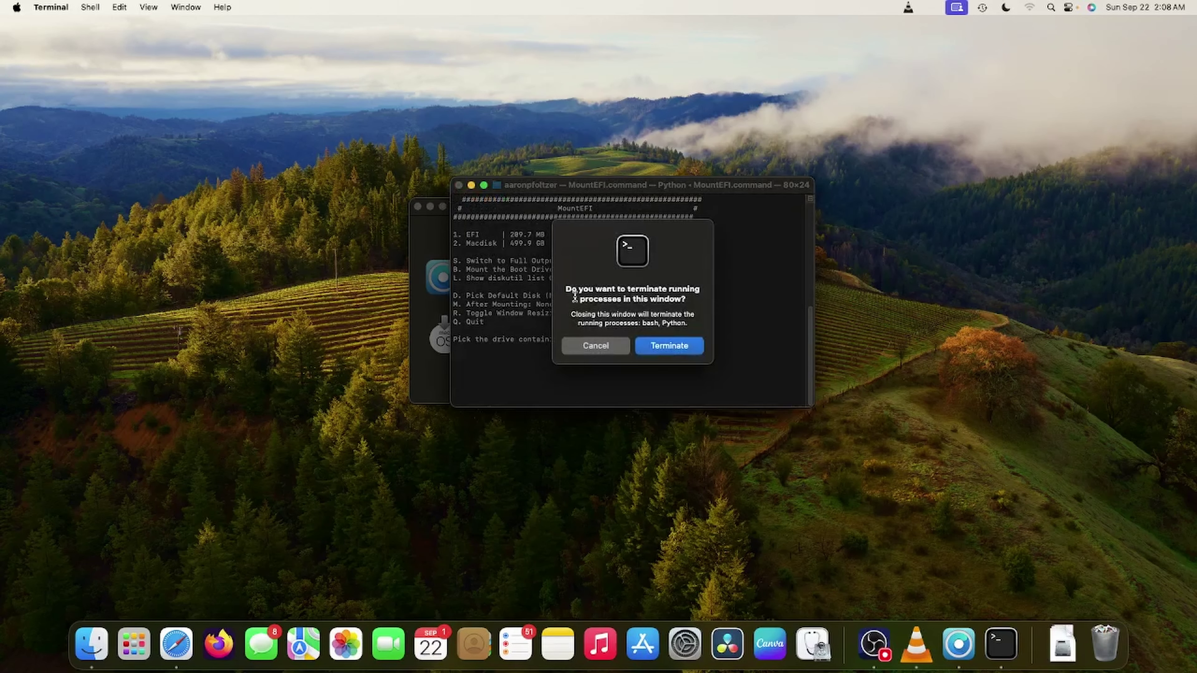
Terminate MountEFI, return OCLP to its main menu, and restart the Mac from the Apple menu
{"action": "left_click", "coordinate": [652, 349]}
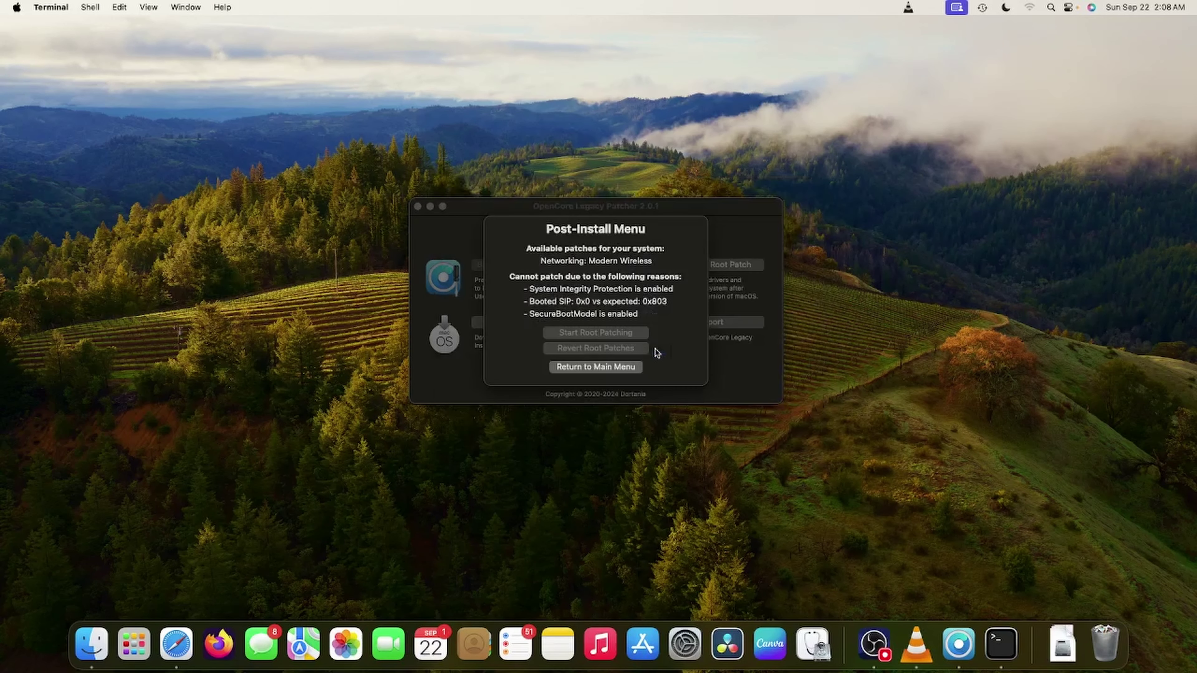
{"action": "left_click", "coordinate": [595, 368]}
{"action": "left_click", "coordinate": [595, 368]}
{"action": "left_click", "coordinate": [10, 7]}
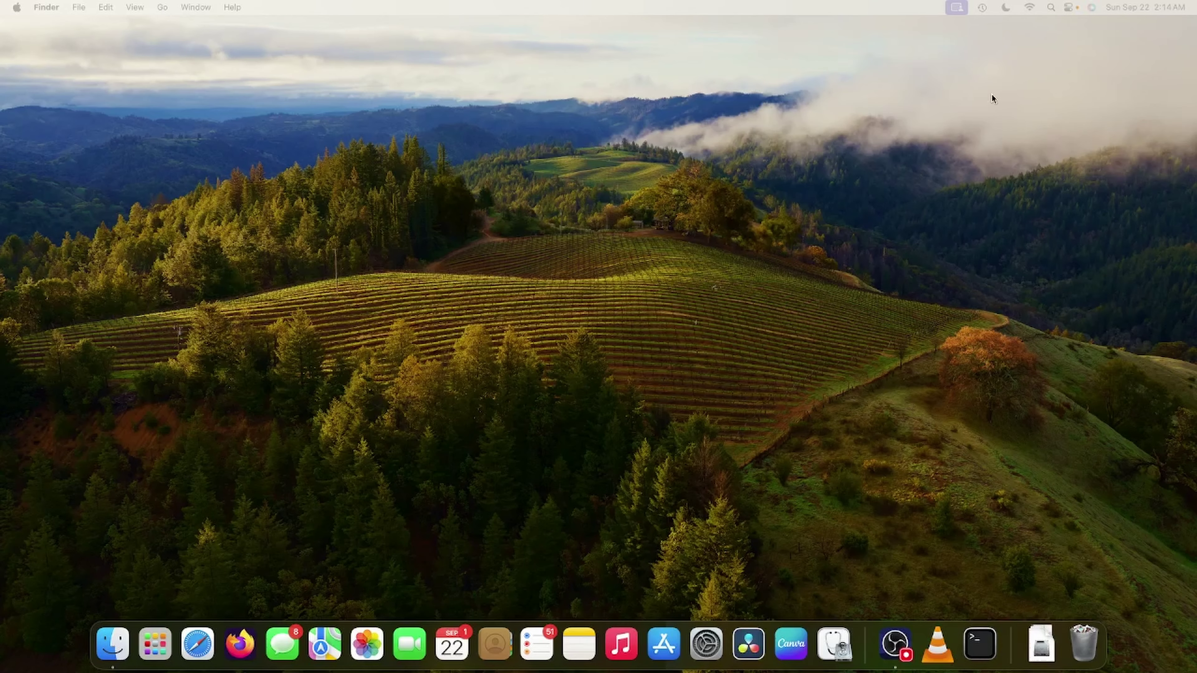
Check the available Wi-Fi networks from the menu bar after the restart
{"action": "left_click", "coordinate": [1031, 7]}
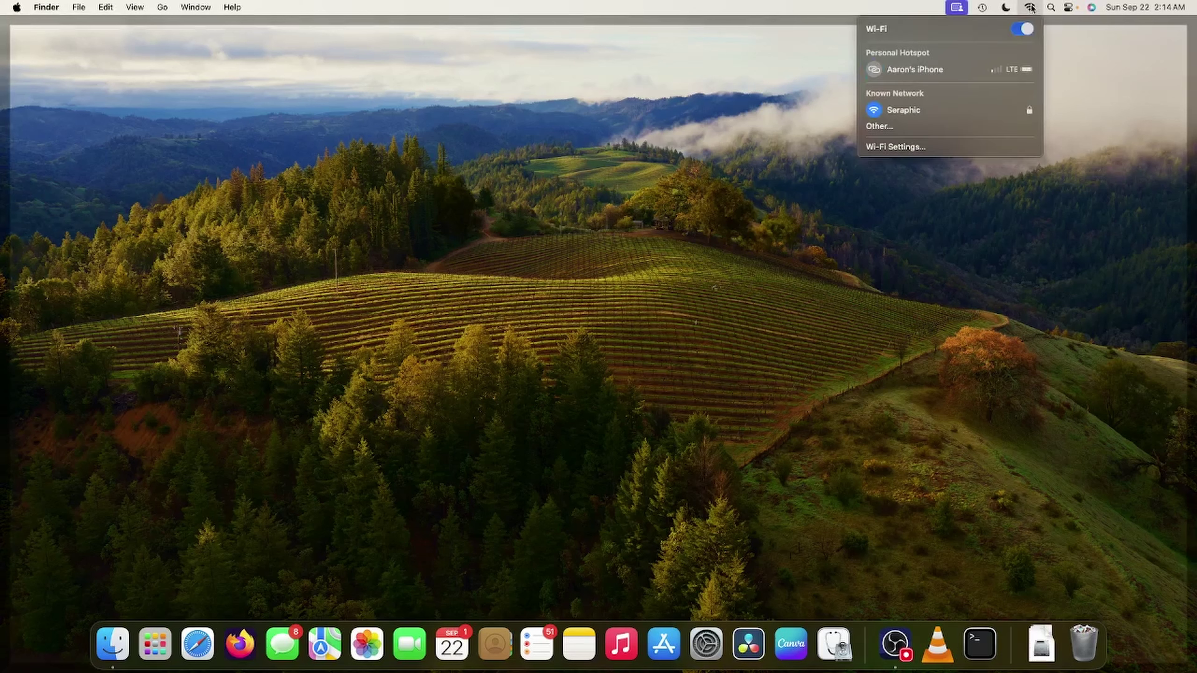
{"action": "left_click", "coordinate": [1031, 7]}
{"action": "left_click", "coordinate": [1030, 8]}
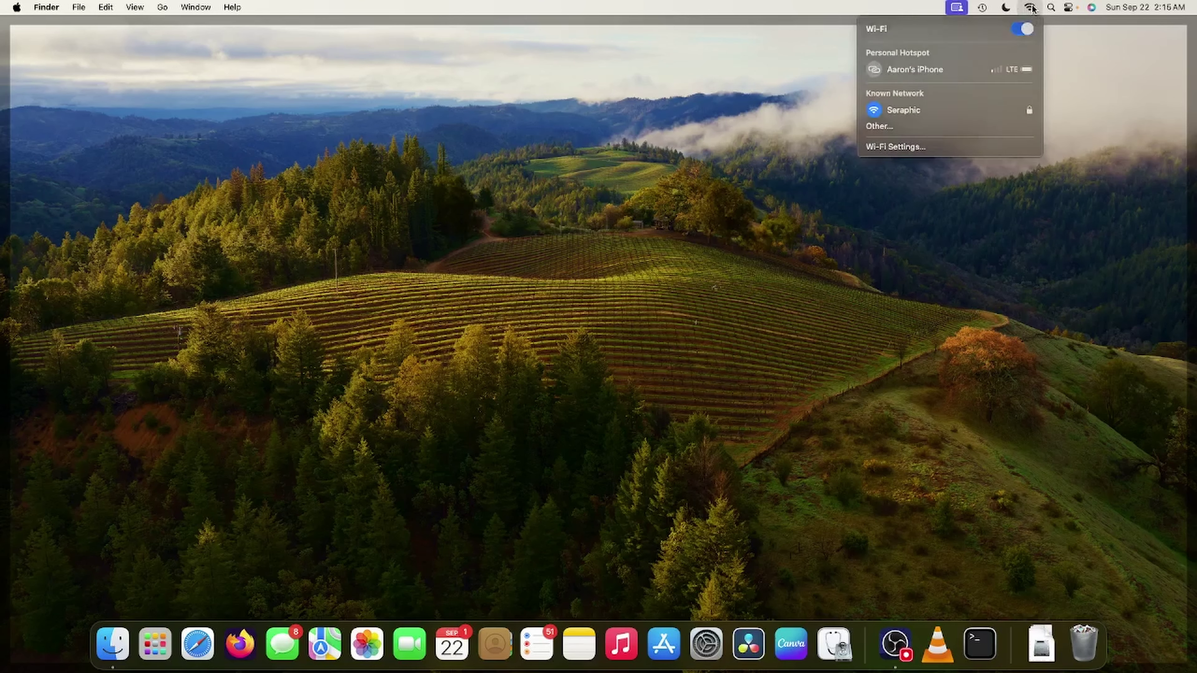
{"action": "left_click", "coordinate": [1031, 7]}
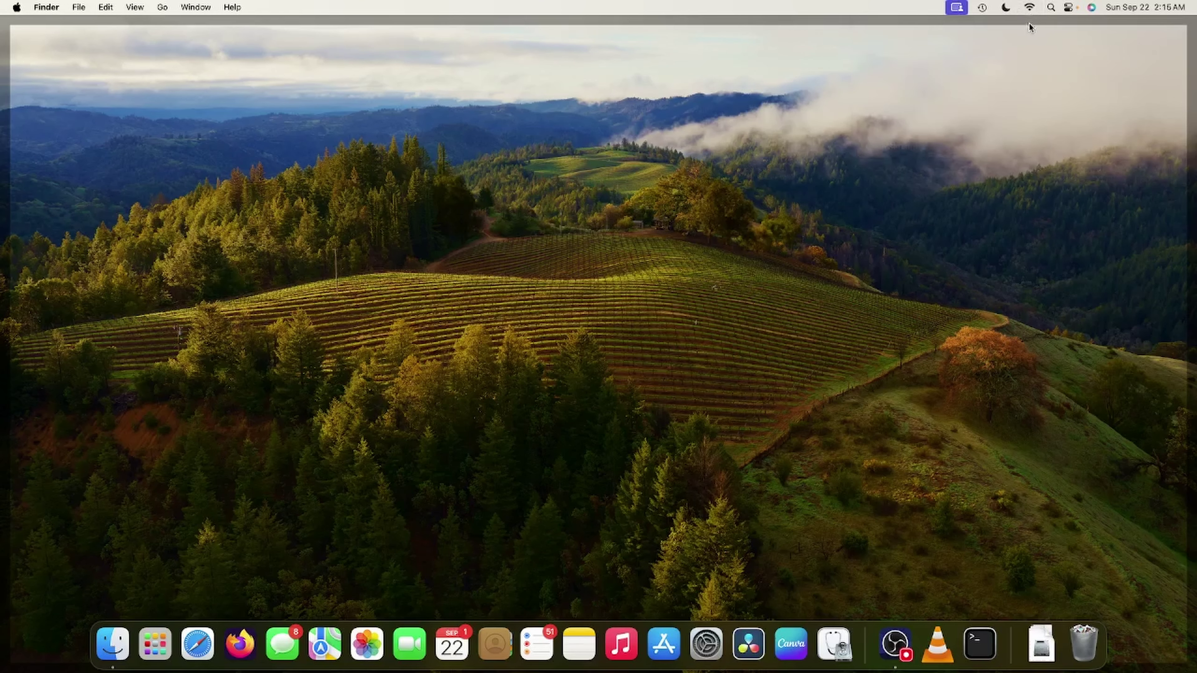
Relaunch OpenCore Legacy Patcher from Launchpad by searching 'droid'
{"action": "left_click", "coordinate": [165, 638]}
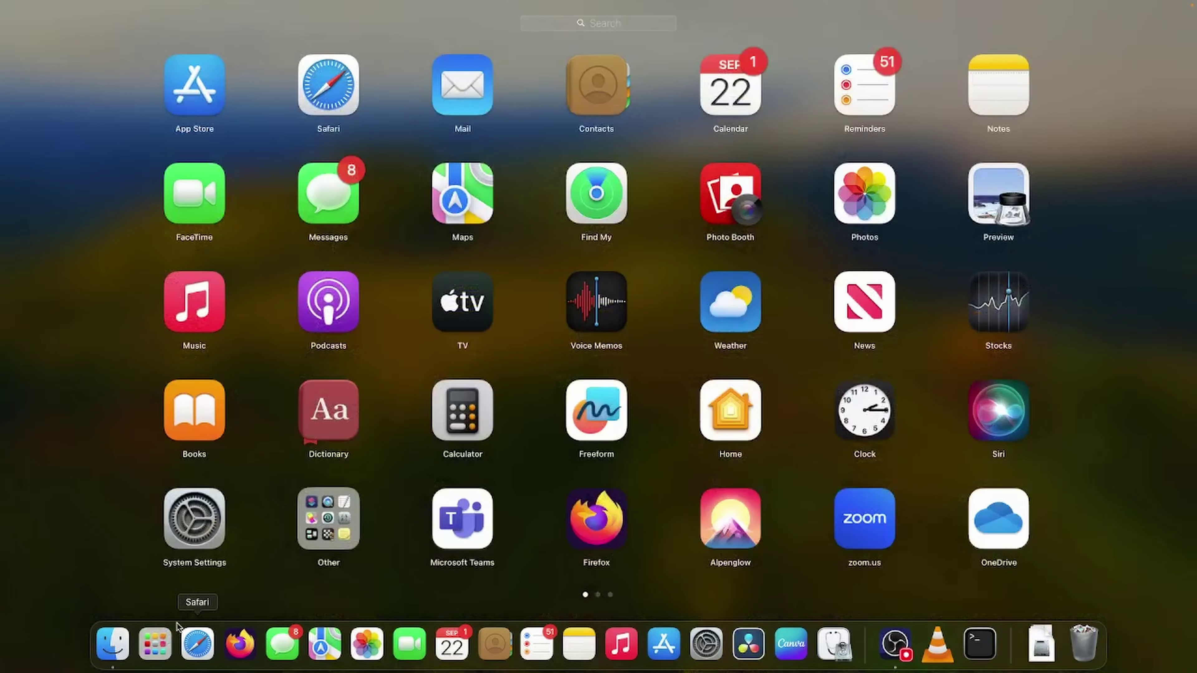
{"action": "type", "text": "droid"}
{"action": "key", "text": "Return"}
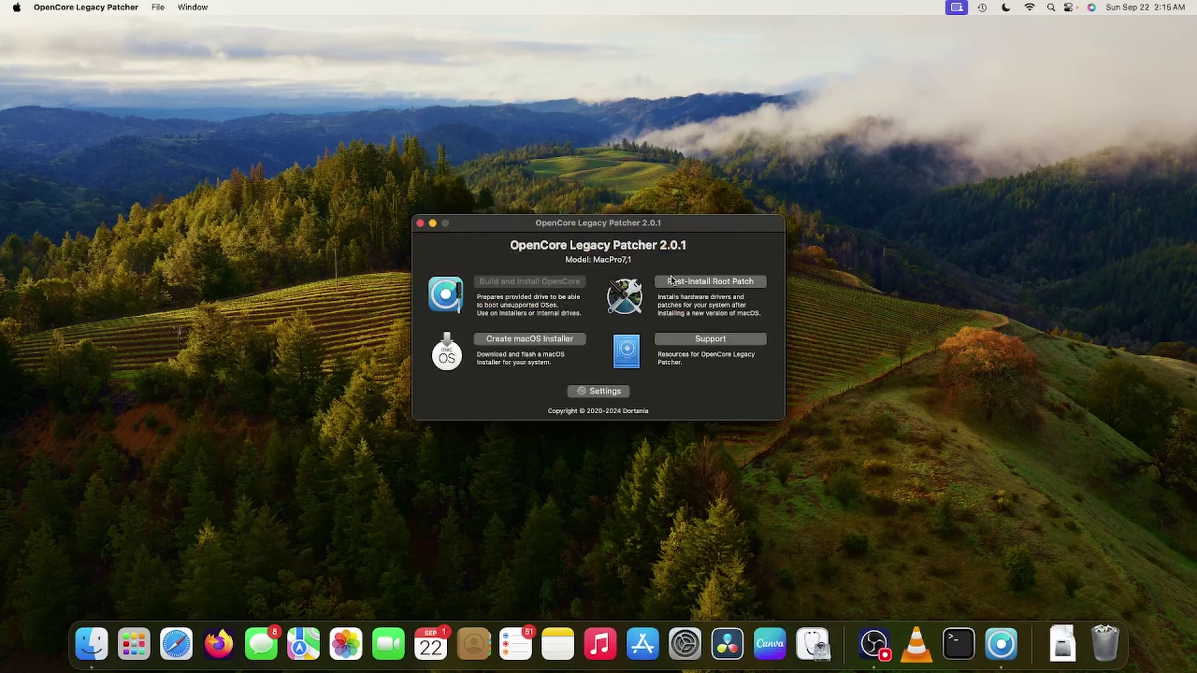
Run Post-Install Root Patch to apply the Modern Wireless patches, then reboot the Mac
{"action": "left_click_drag", "start_coordinate": [593, 225], "coordinate": [610, 217]}
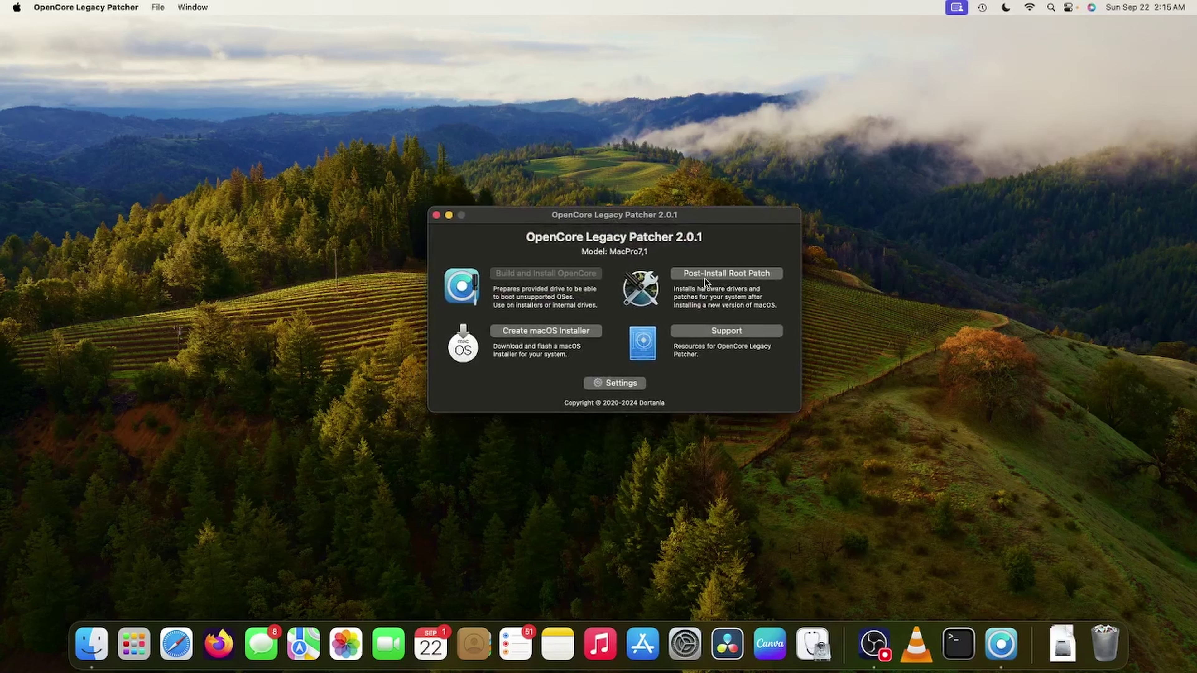
{"action": "left_click", "coordinate": [728, 278]}
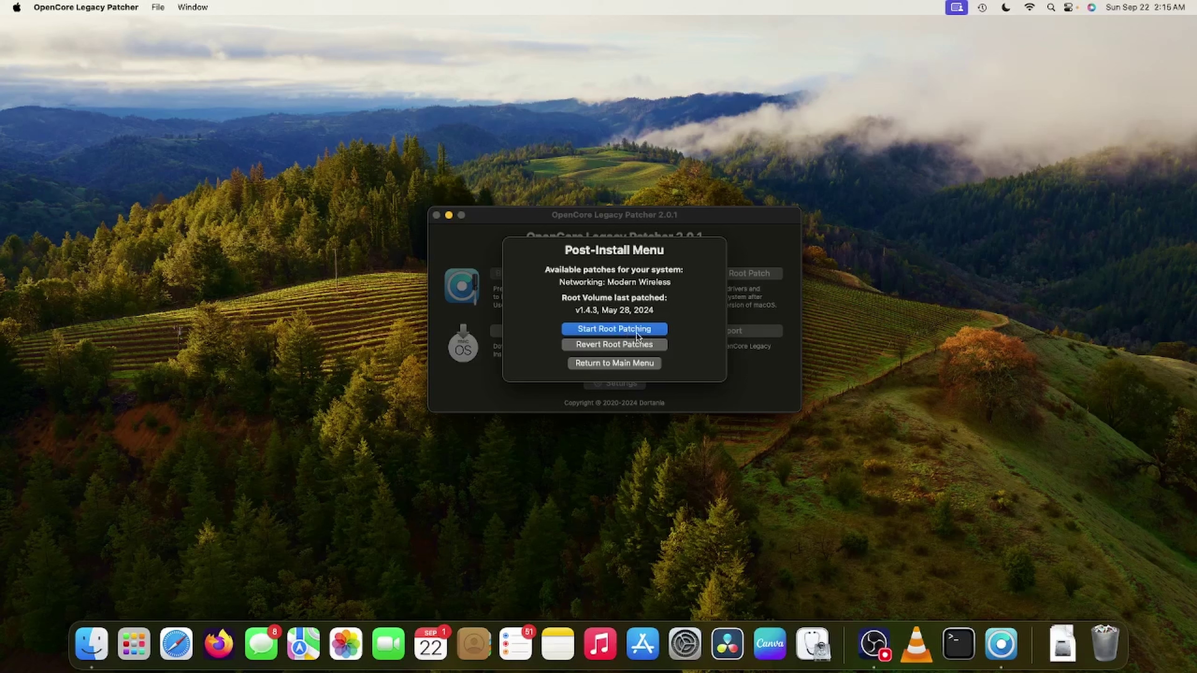
{"action": "left_click", "coordinate": [622, 331]}
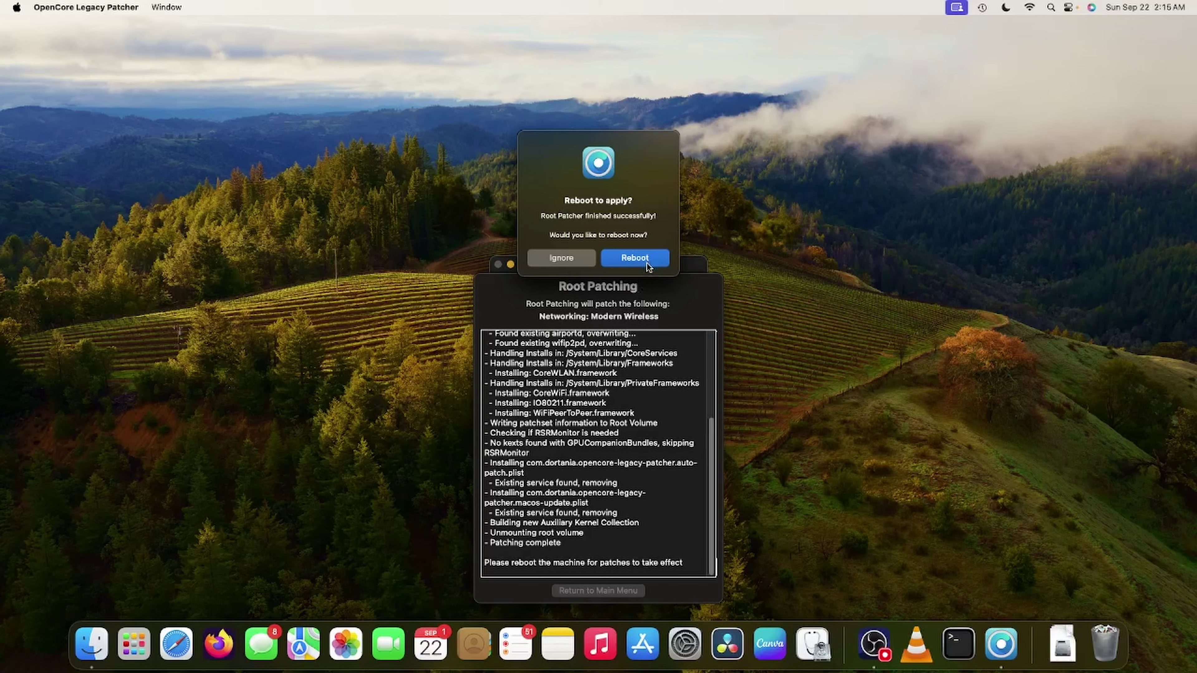
{"action": "left_click", "coordinate": [647, 263]}
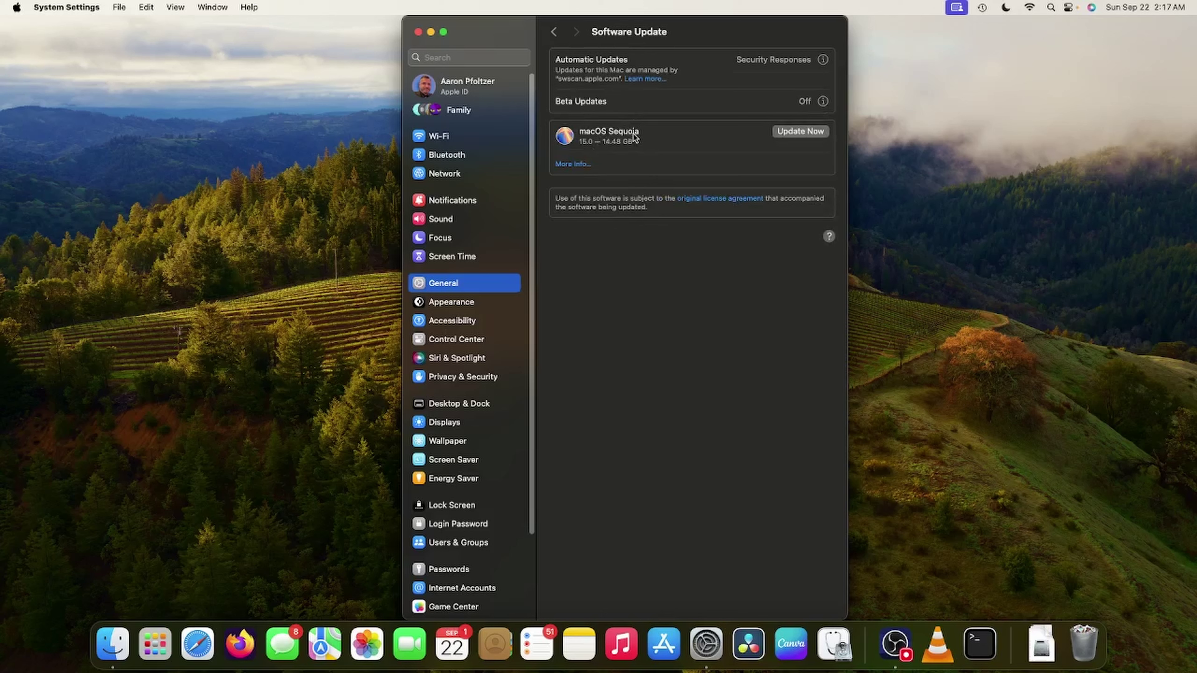
Start a Time Machine backup from the menu bar, then reopen the backup options
{"action": "left_click", "coordinate": [982, 8]}
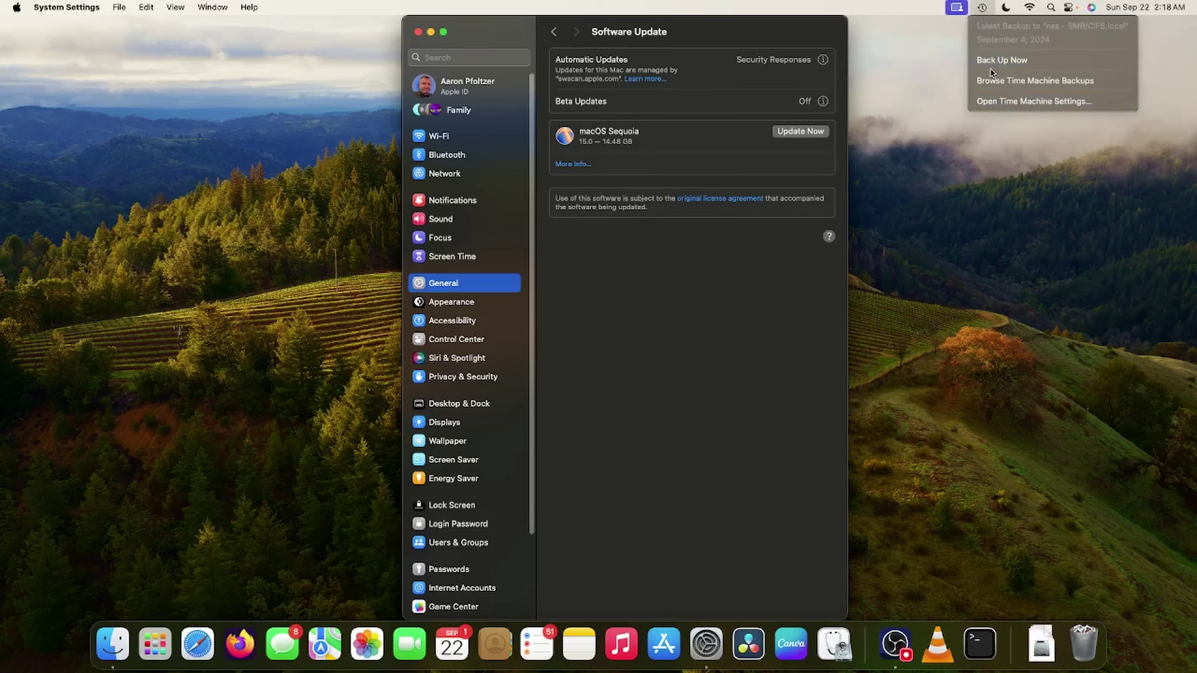
{"action": "left_click", "coordinate": [1002, 59]}
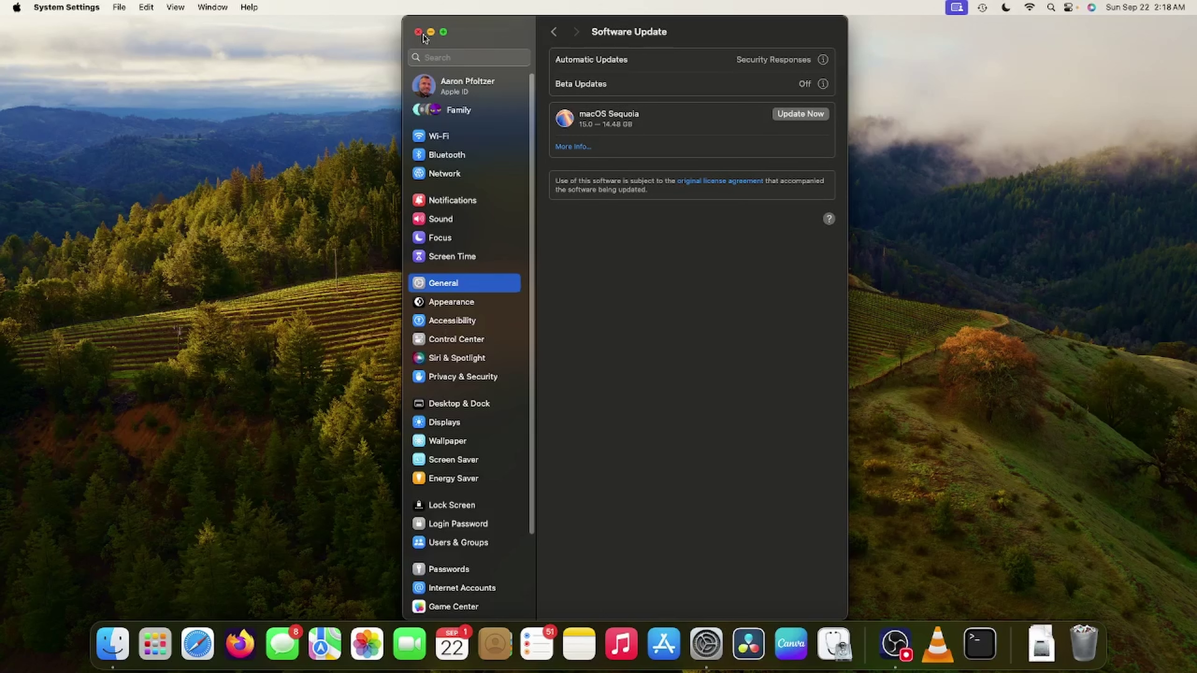
{"action": "left_click", "coordinate": [984, 7]}
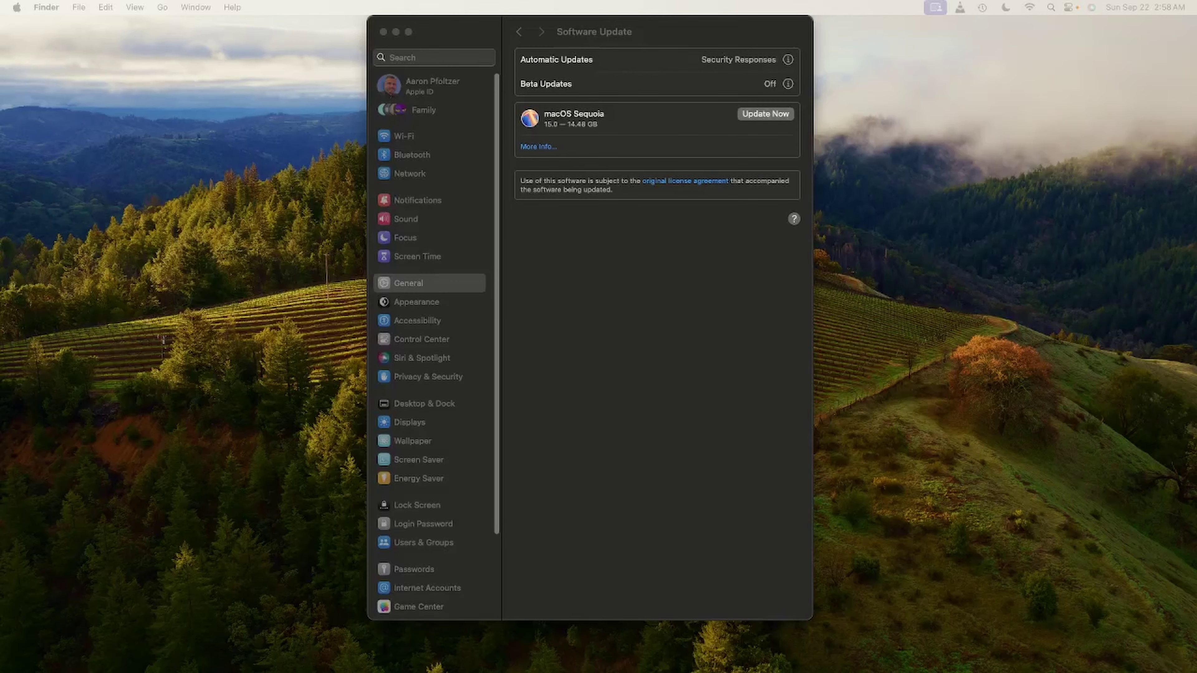
Dismiss the Time Machine menu and start the macOS Sequoia download with Update Now
{"action": "left_click", "coordinate": [984, 7]}
{"action": "left_click", "coordinate": [984, 7]}
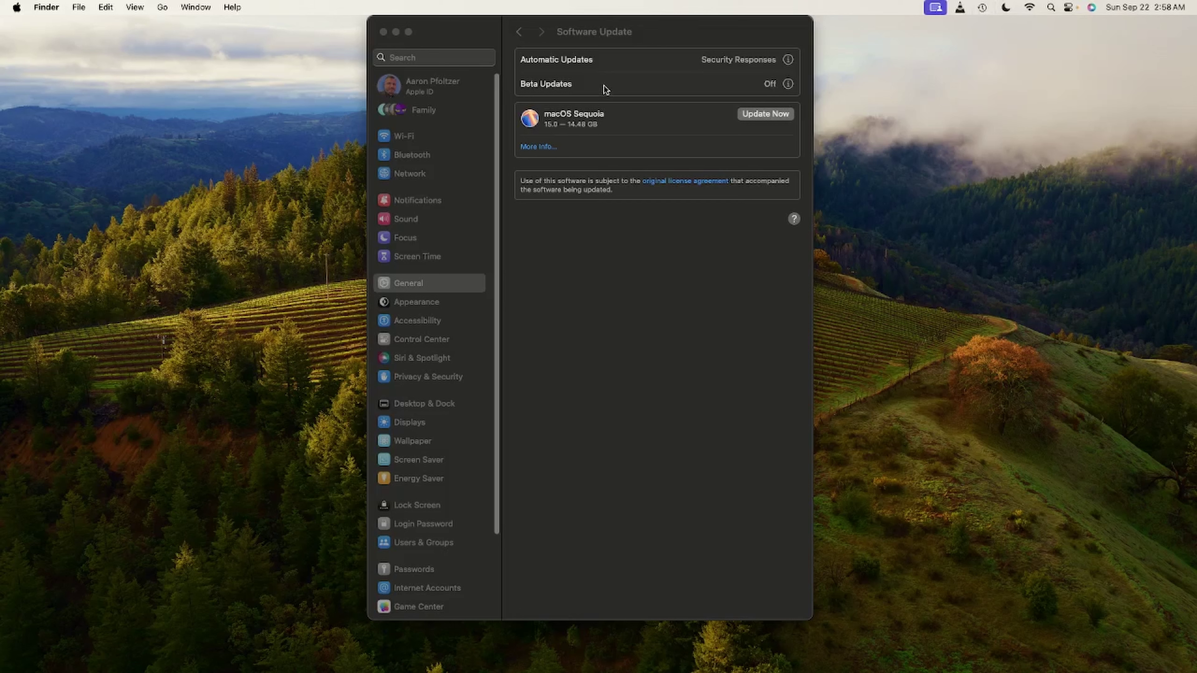
{"action": "left_click", "coordinate": [481, 33]}
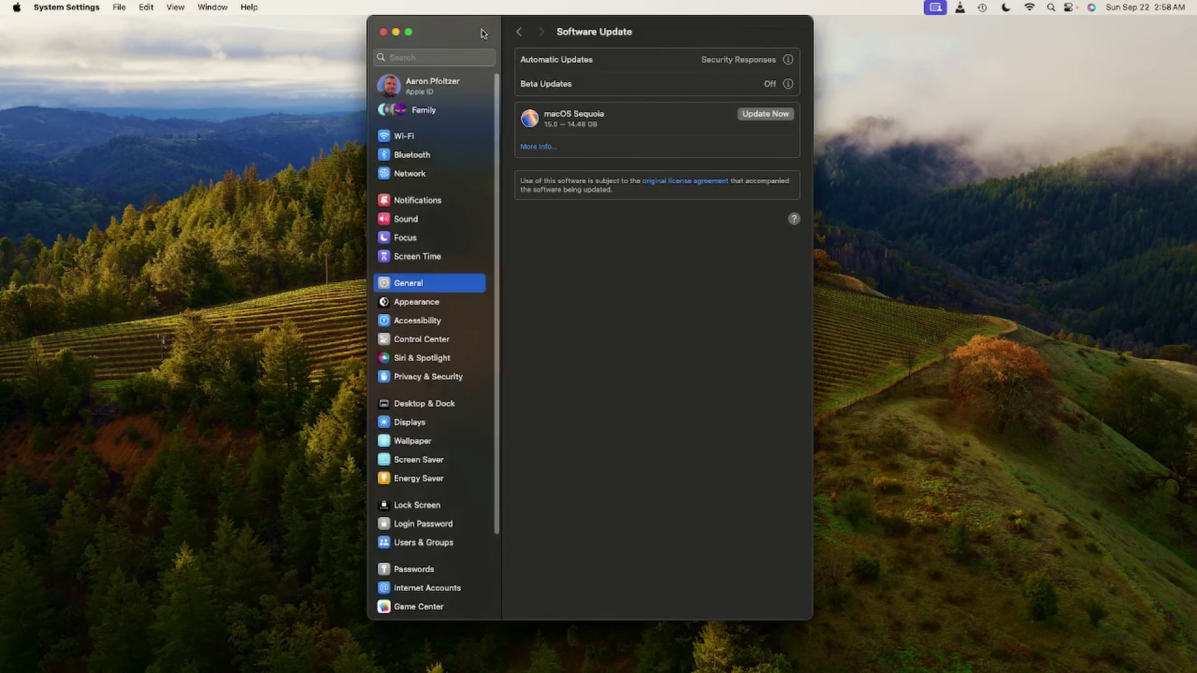
{"action": "left_click", "coordinate": [749, 118]}
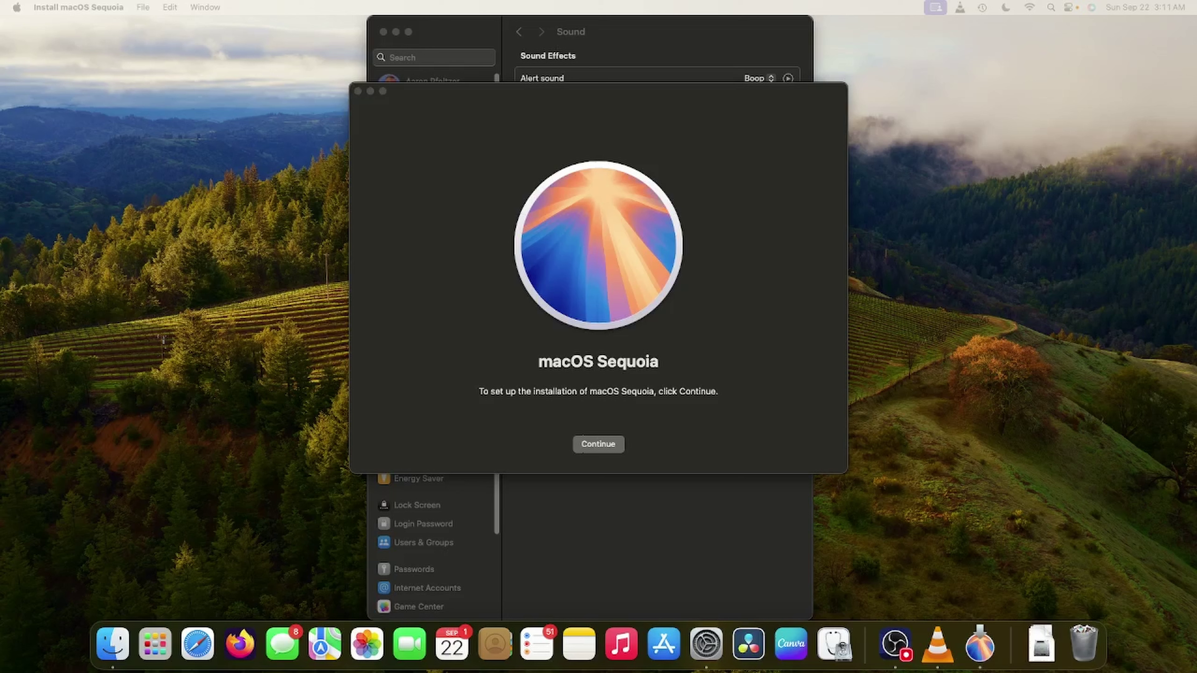
Continue in the Install macOS Sequoia window and agree to the software licence terms
{"action": "left_click", "coordinate": [614, 453]}
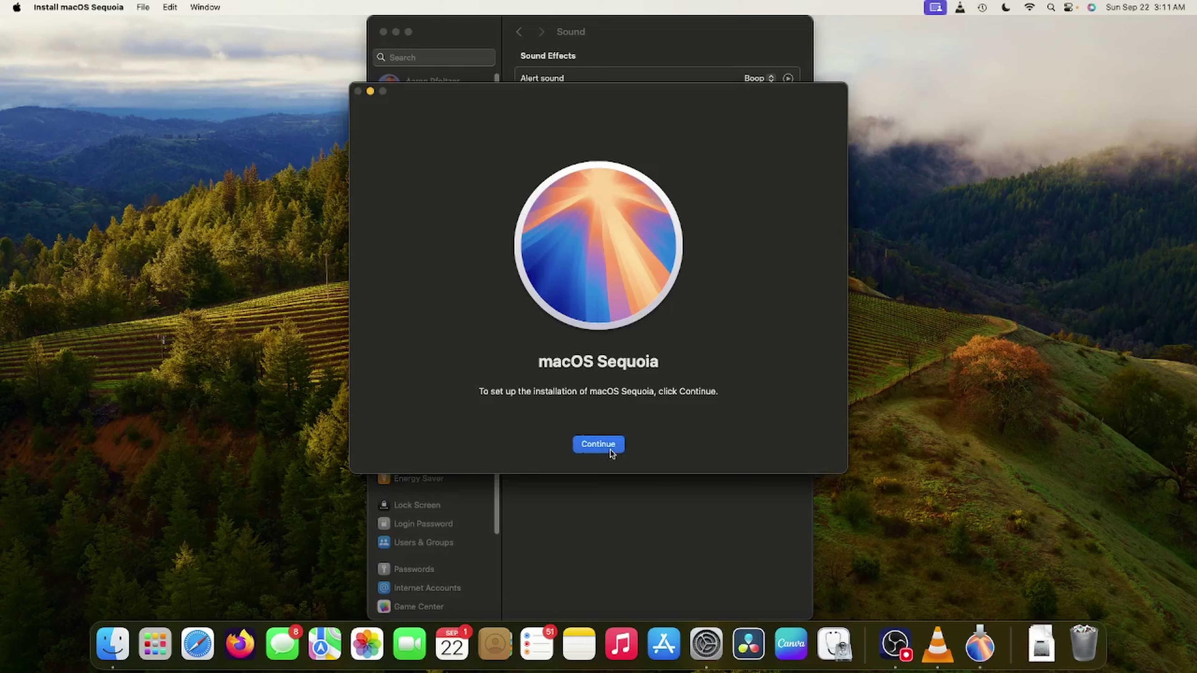
{"action": "left_click", "coordinate": [612, 452]}
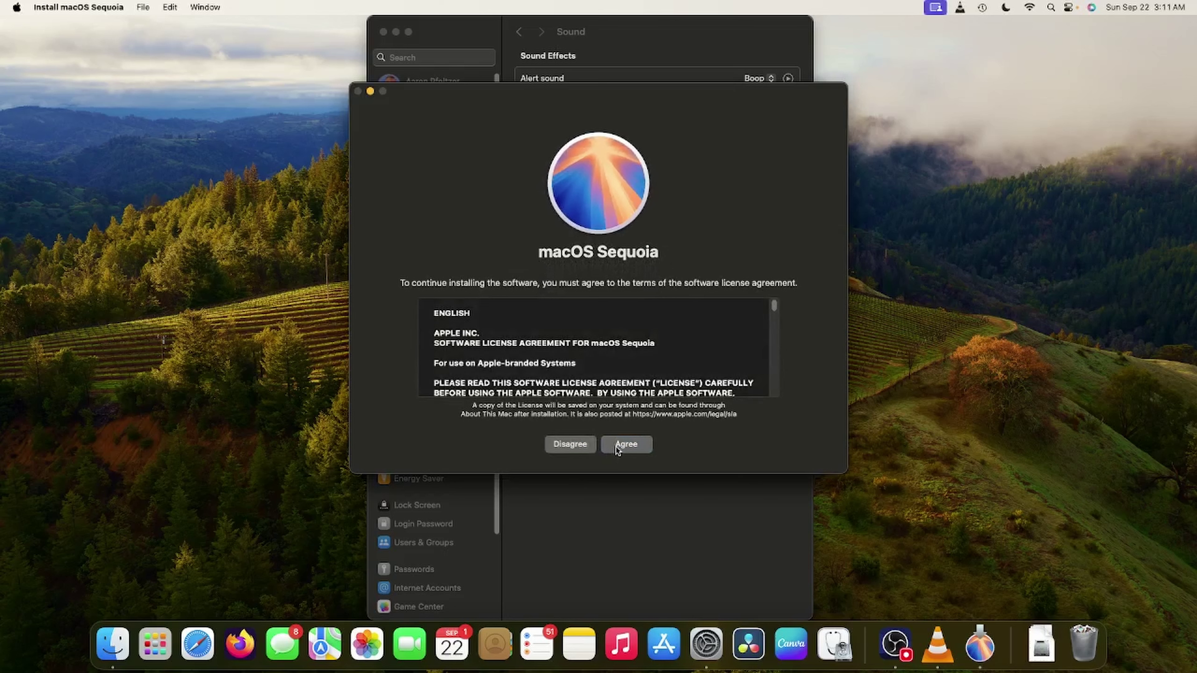
{"action": "left_click", "coordinate": [617, 450]}
{"action": "left_click", "coordinate": [636, 329]}
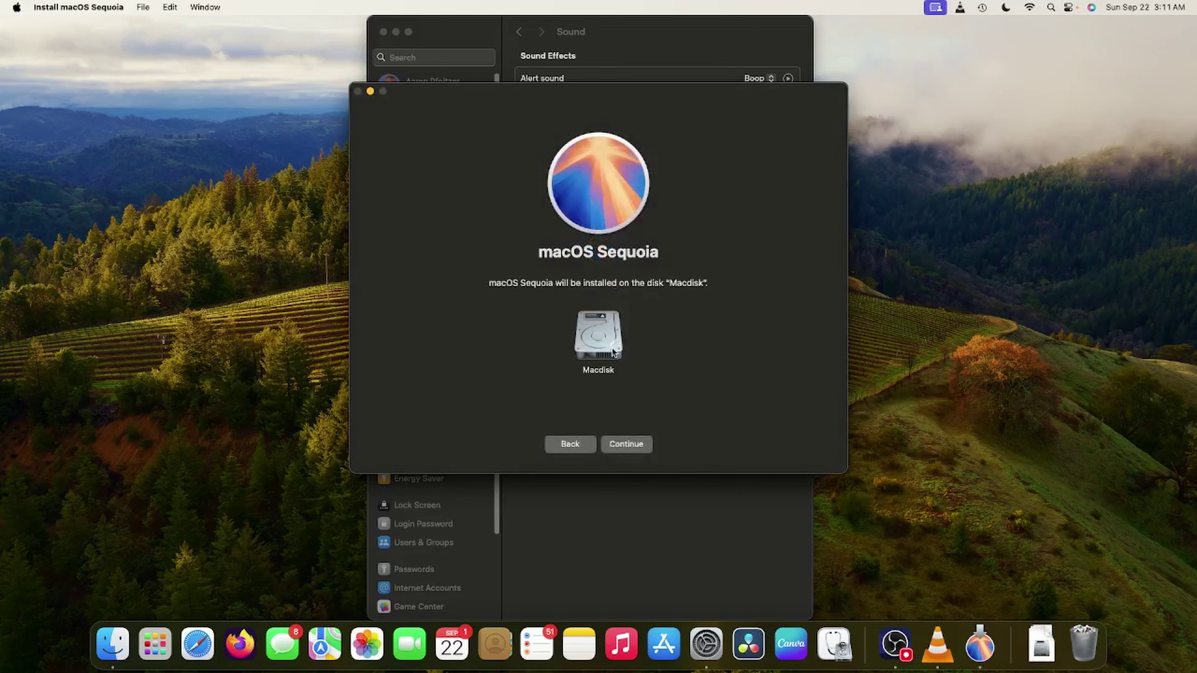
Install onto the Macdisk drive, authorising with the administrator password
{"action": "left_click", "coordinate": [627, 445]}
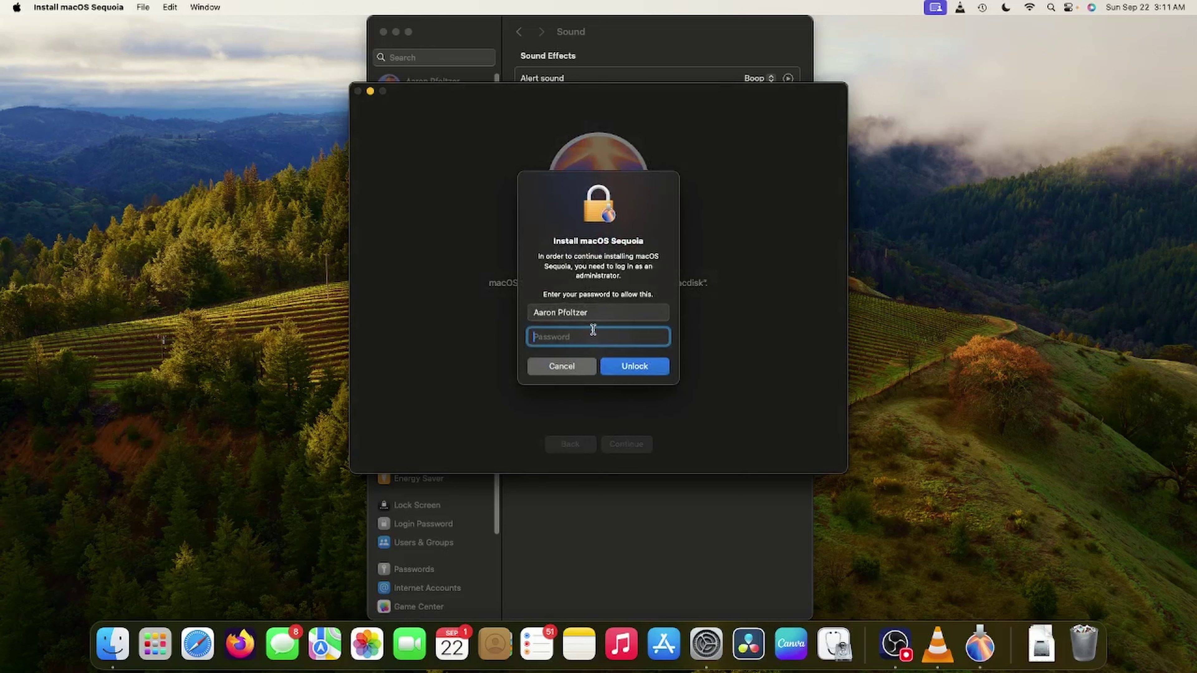
{"action": "type", "text": "*********"}
{"action": "key", "text": "Return"}
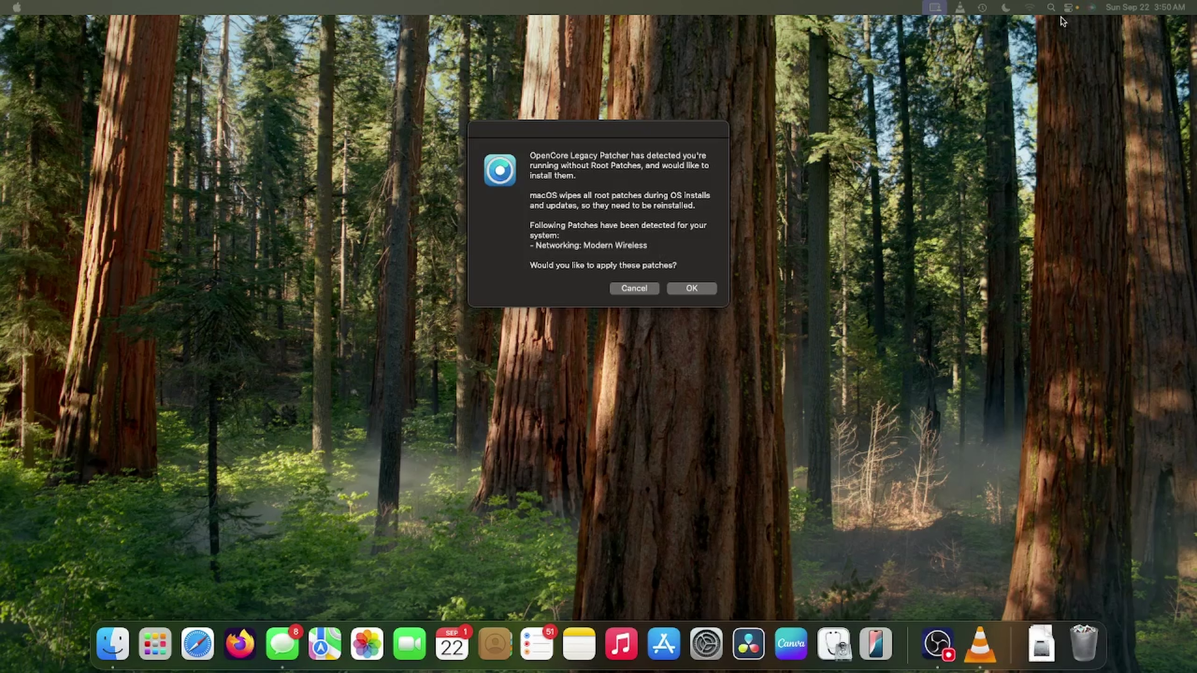
Approve the OpenCore Legacy Patcher prompt to reapply the Networking: Modern Wireless root patch
{"action": "left_click", "coordinate": [1030, 8]}
{"action": "left_click", "coordinate": [1030, 7]}
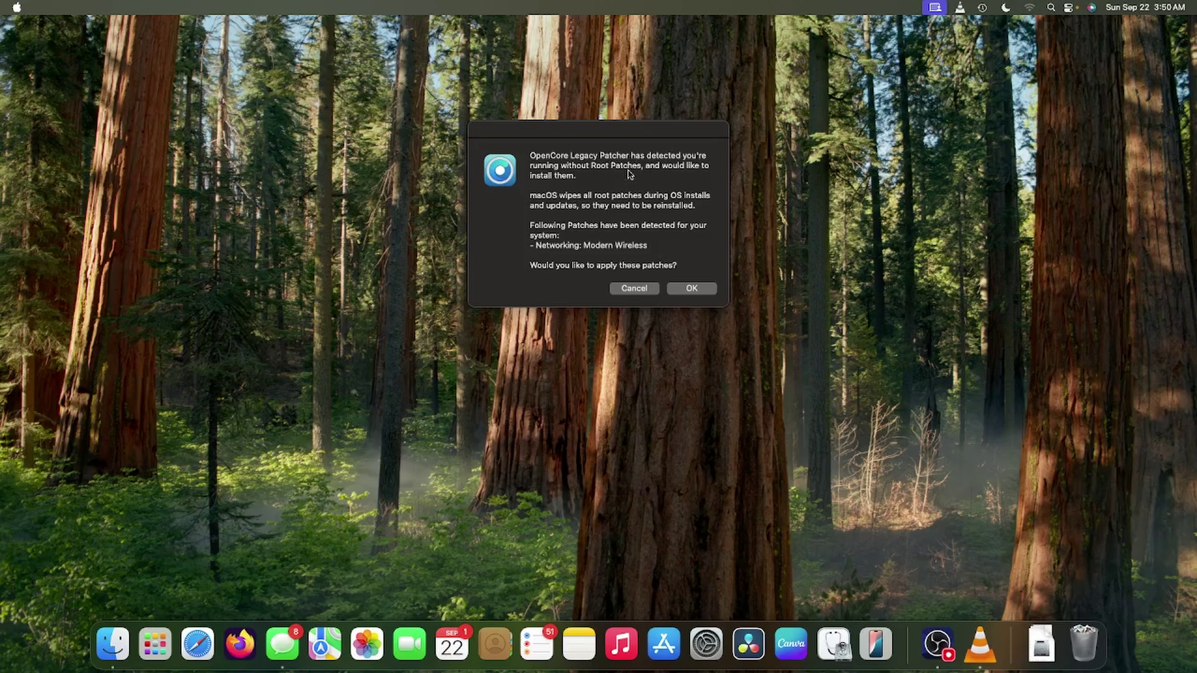
{"action": "left_click", "coordinate": [609, 173]}
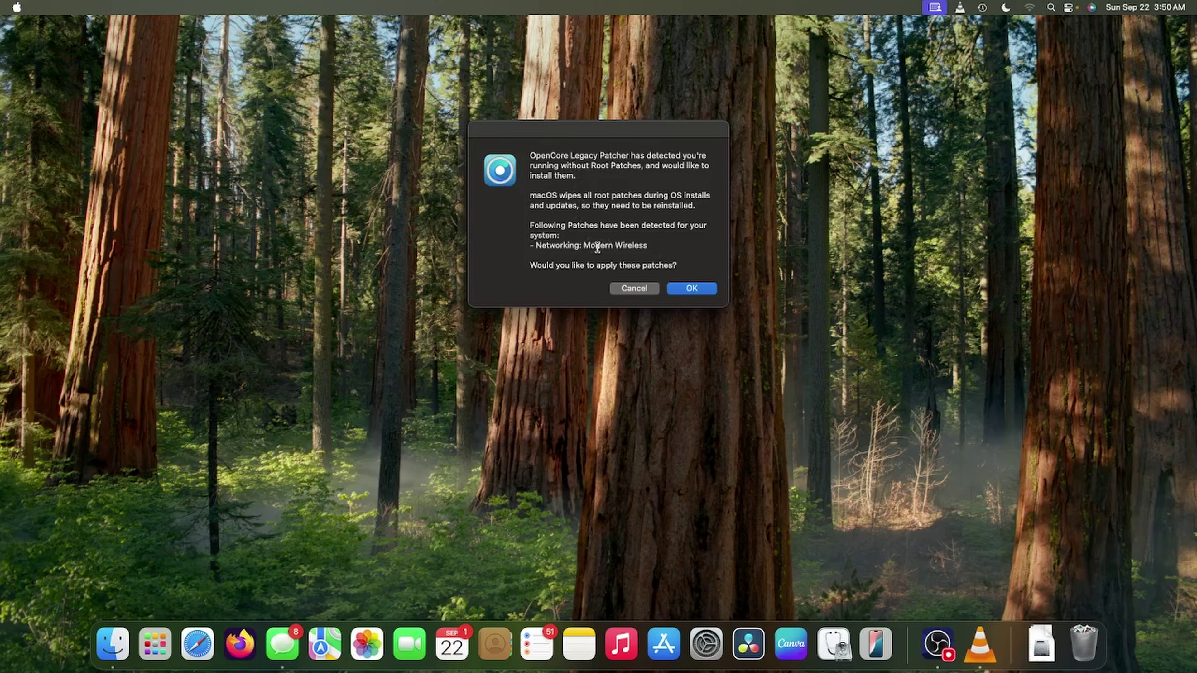
{"action": "left_click_drag", "start_coordinate": [584, 245], "coordinate": [527, 246]}
{"action": "left_click", "coordinate": [548, 245]}
{"action": "left_click", "coordinate": [681, 289]}
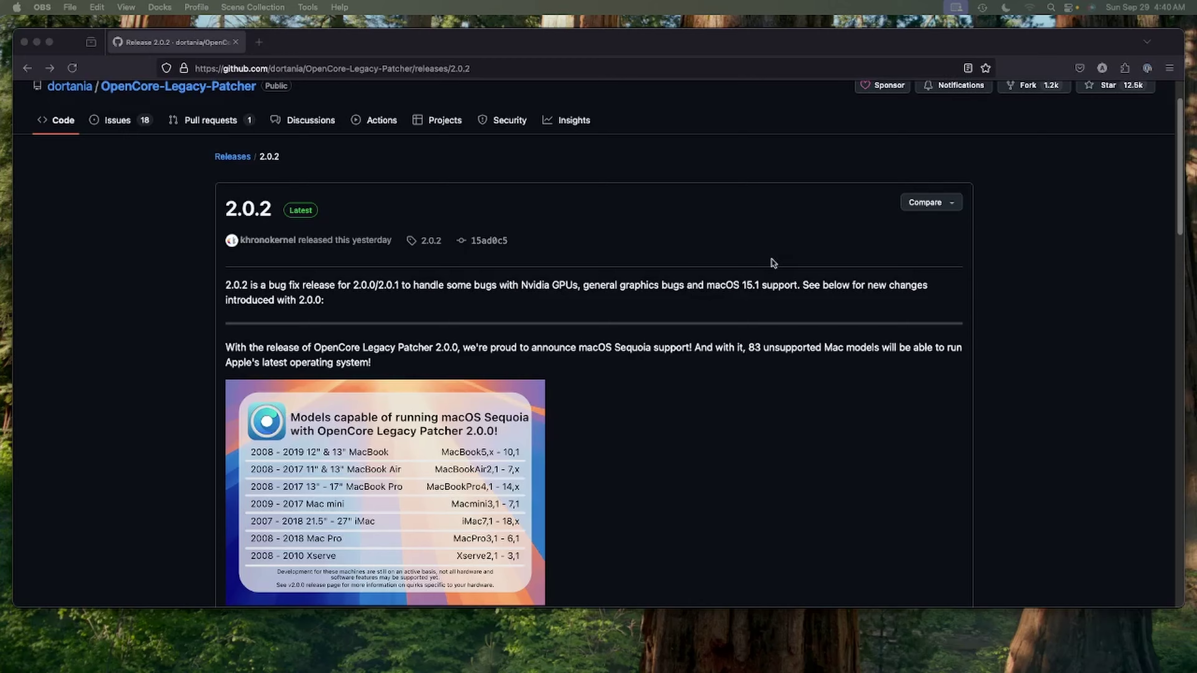
Scroll through the 2.0.2 notes on Nvidia GPU and graphics fixes and macOS 15.1 support
{"action": "scroll", "coordinate": [762, 275], "scroll_direction": "up", "scroll_amount": 2}
{"action": "scroll", "coordinate": [761, 276], "scroll_direction": "down", "scroll_amount": 10}
{"action": "scroll", "coordinate": [762, 277], "scroll_direction": "down", "scroll_amount": 12}
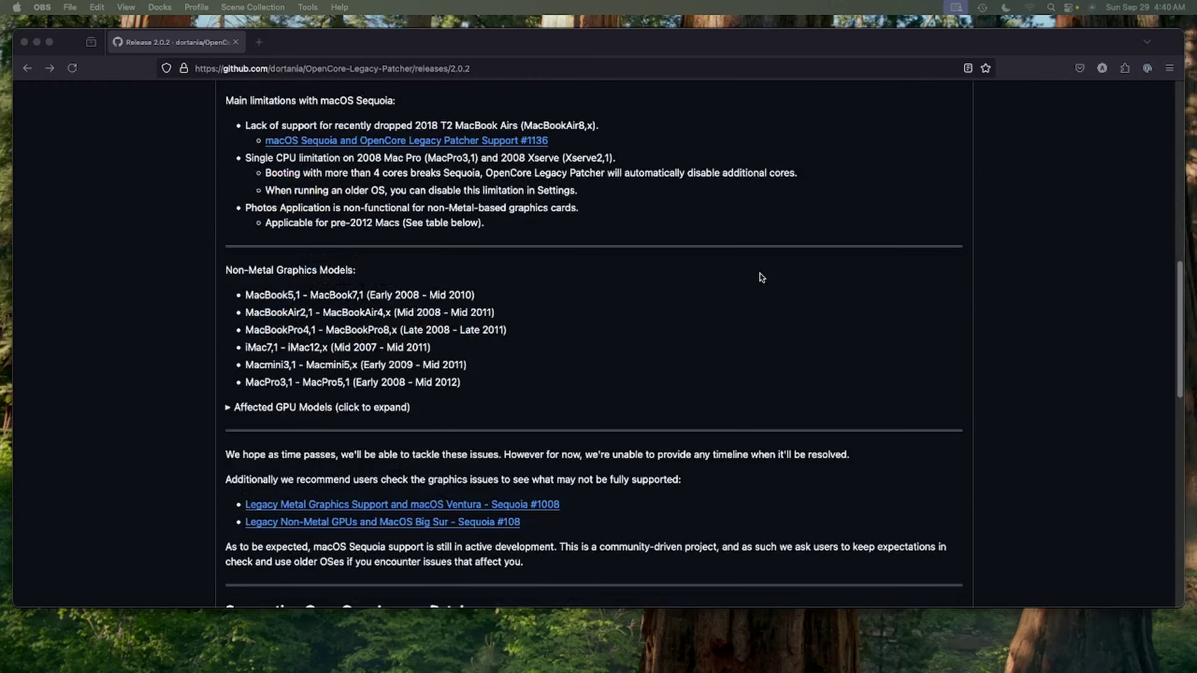
{"action": "scroll", "coordinate": [762, 279], "scroll_direction": "up", "scroll_amount": 15}
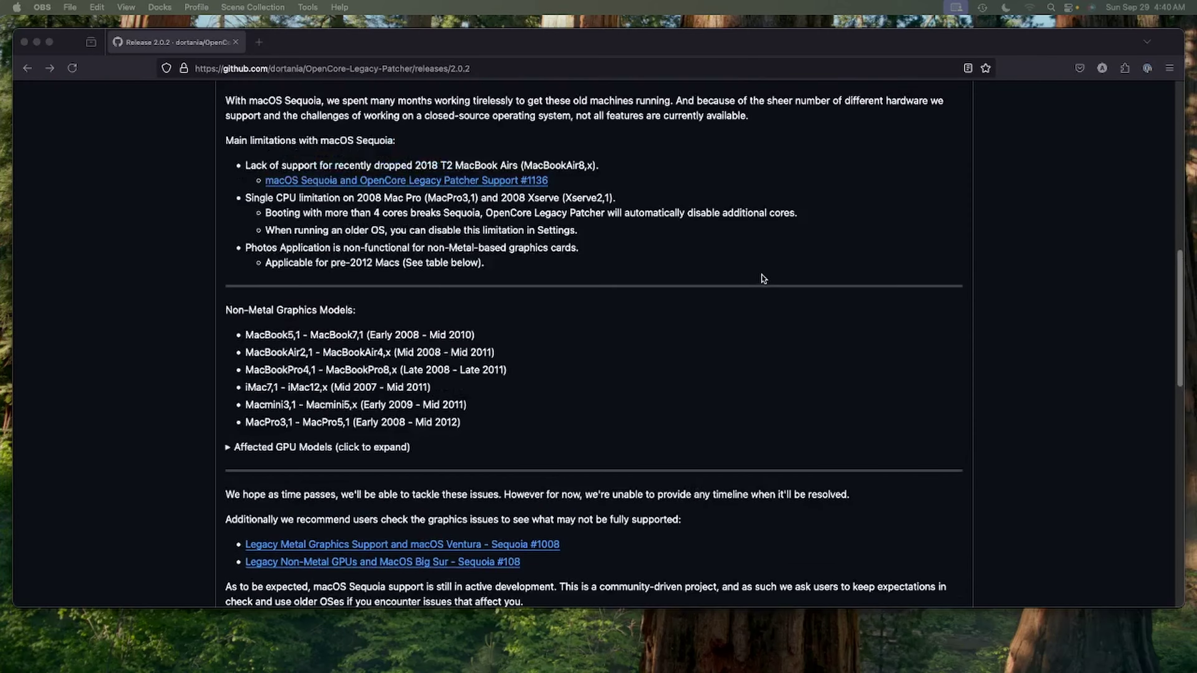
{"action": "scroll", "coordinate": [763, 281], "scroll_direction": "up", "scroll_amount": 3}
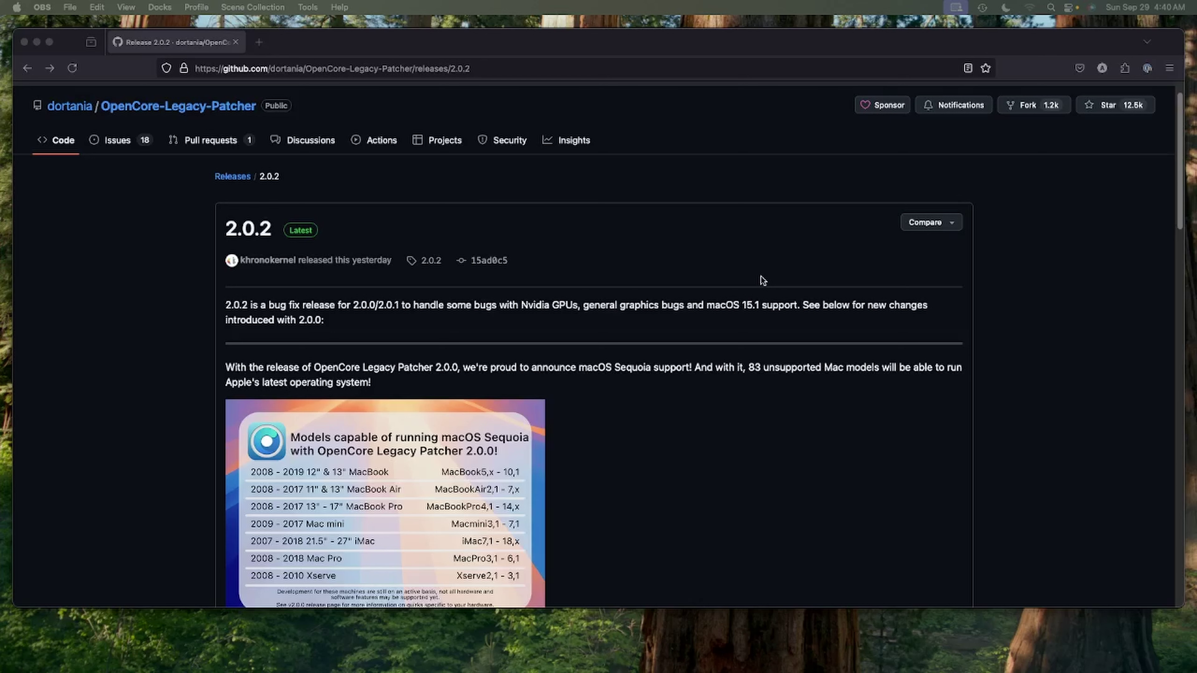
{"action": "scroll", "coordinate": [757, 276], "scroll_direction": "down", "scroll_amount": 2}
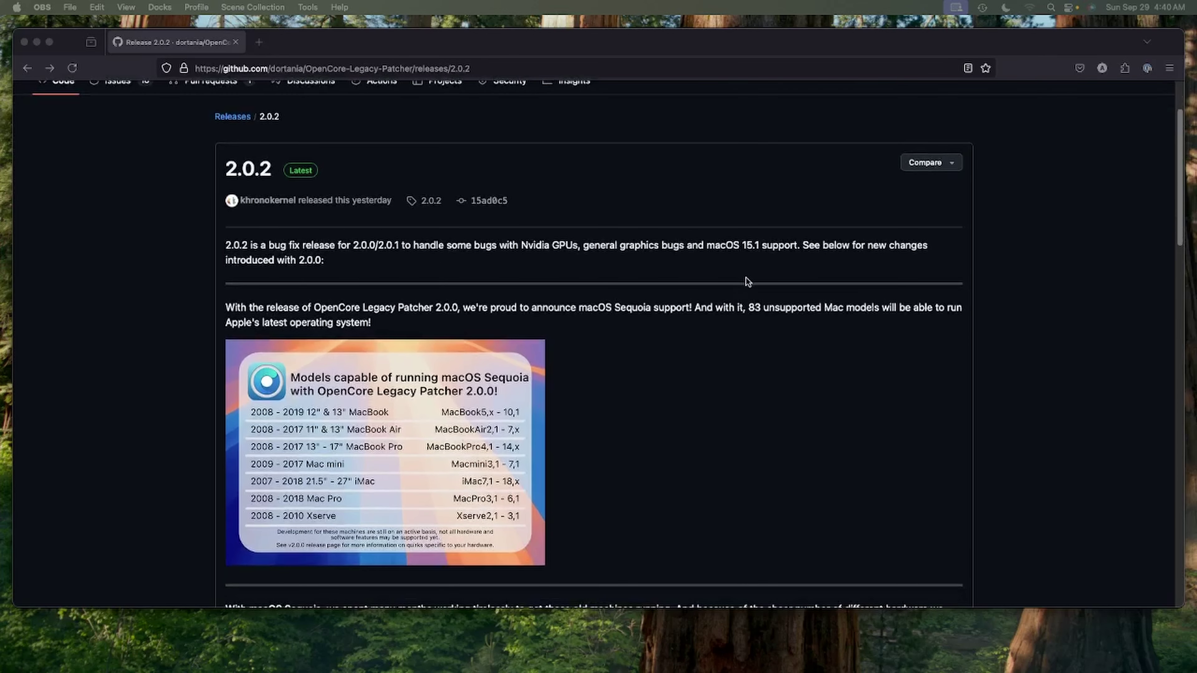
{"action": "scroll", "coordinate": [740, 283], "scroll_direction": "down", "scroll_amount": 8}
{"action": "scroll", "coordinate": [736, 284], "scroll_direction": "up", "scroll_amount": 8}
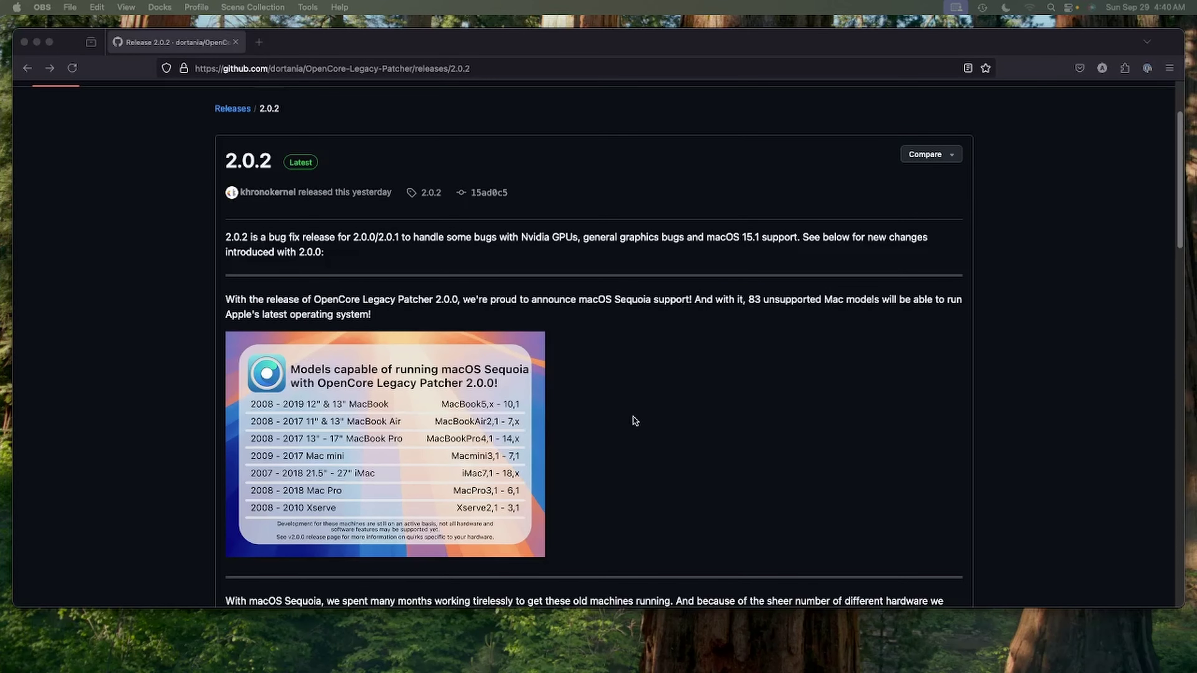
{"action": "scroll", "coordinate": [635, 422], "scroll_direction": "up", "scroll_amount": 1}
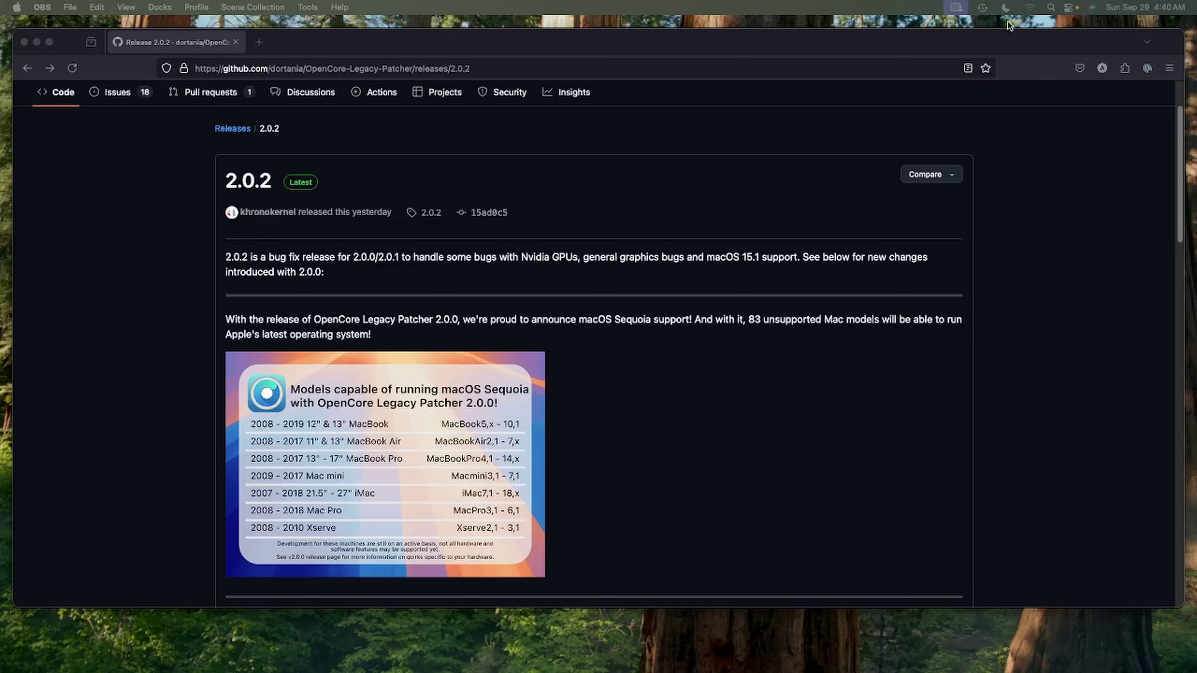
{"action": "left_click", "coordinate": [1030, 7]}
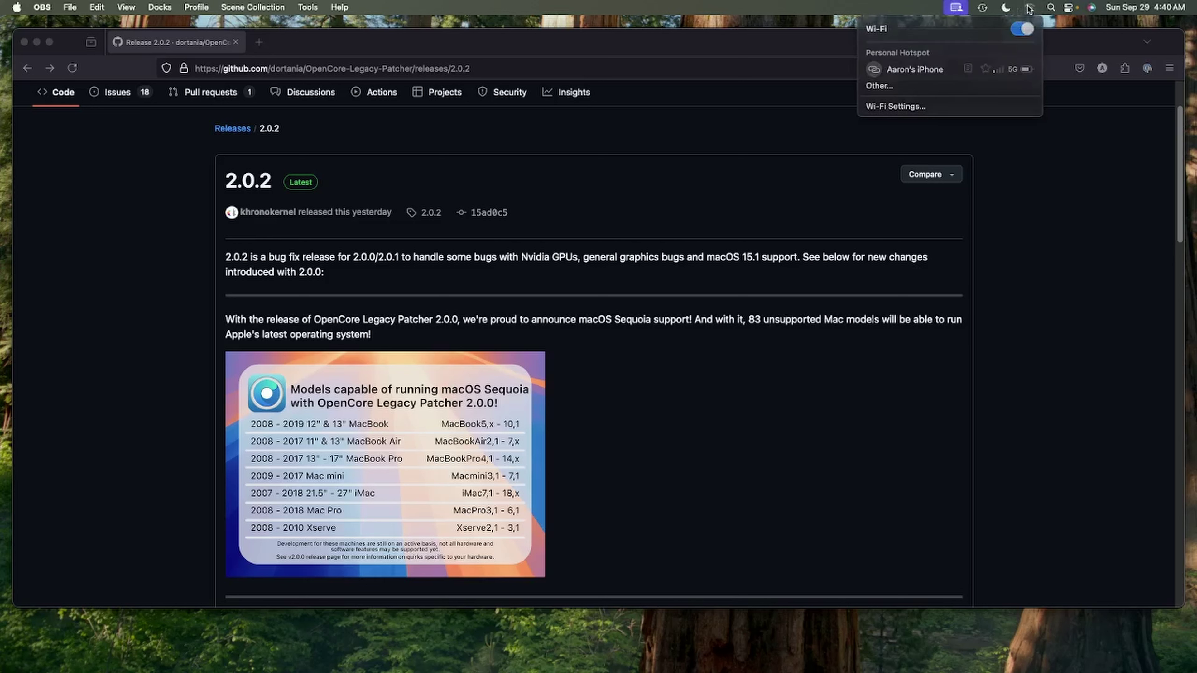
{"action": "left_click", "coordinate": [1030, 7]}
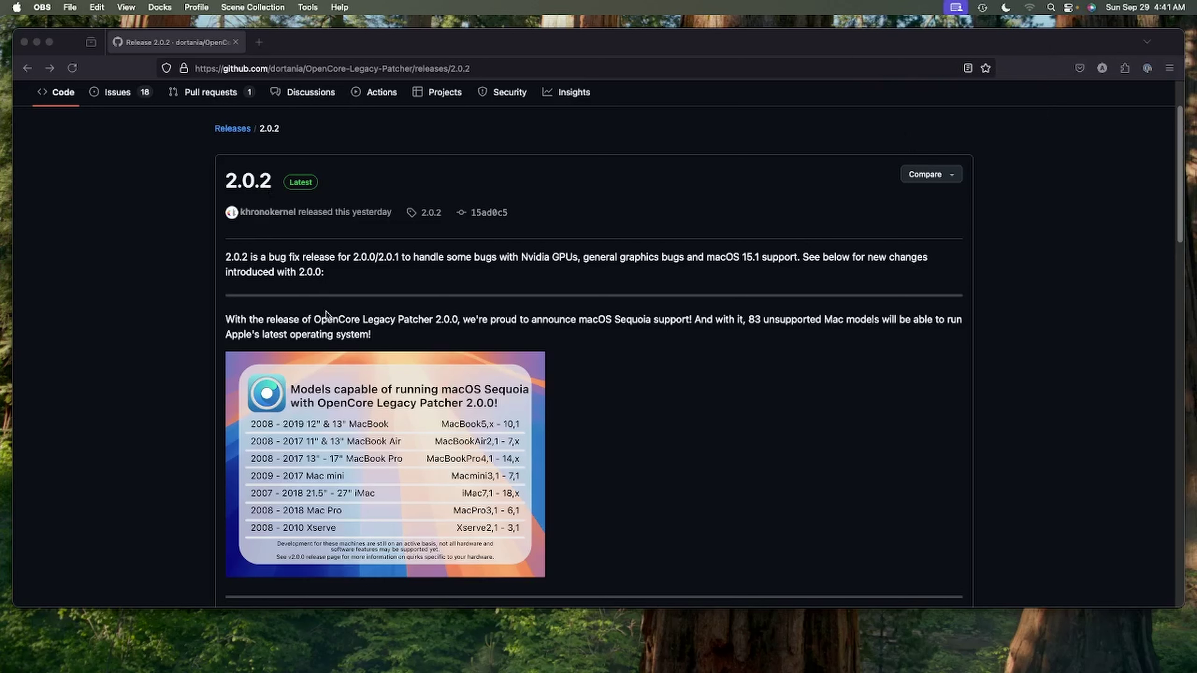
{"action": "left_click", "coordinate": [381, 340]}
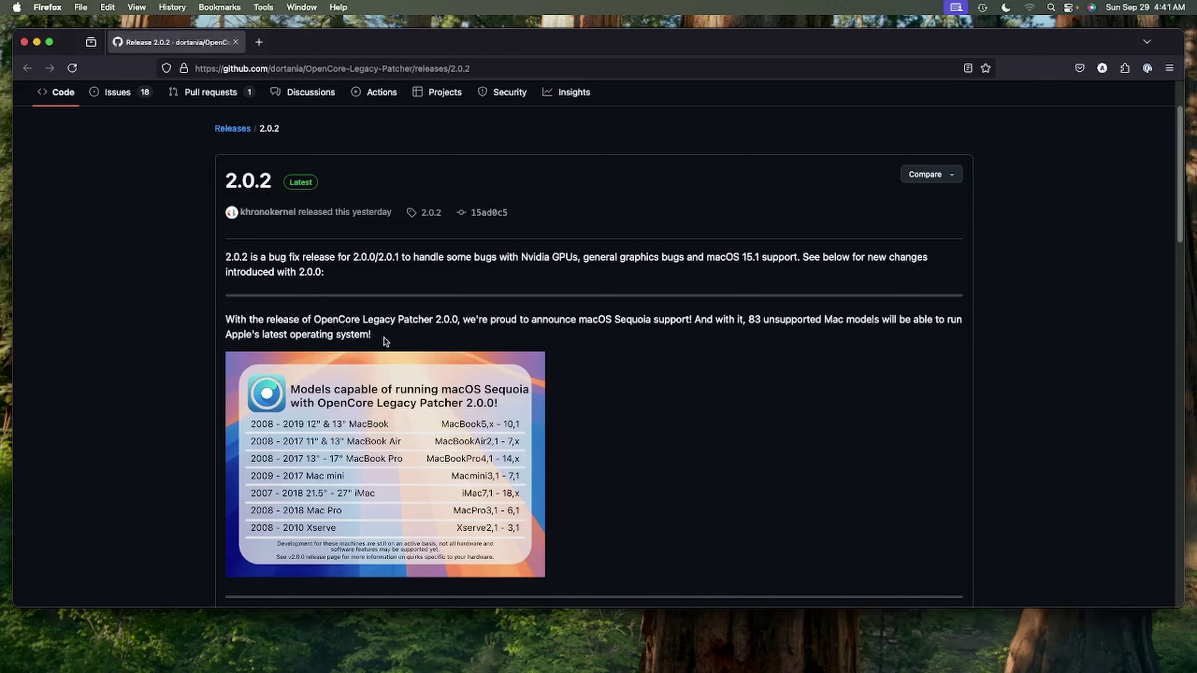
{"action": "left_click_drag", "start_coordinate": [381, 340], "coordinate": [288, 321]}
{"action": "left_click", "coordinate": [377, 336]}
{"action": "left_click_drag", "start_coordinate": [400, 340], "coordinate": [247, 259]}
Clear the text selection on the OpenCore Legacy Patcher 2.0.2 release page
{"action": "left_click", "coordinate": [280, 258]}
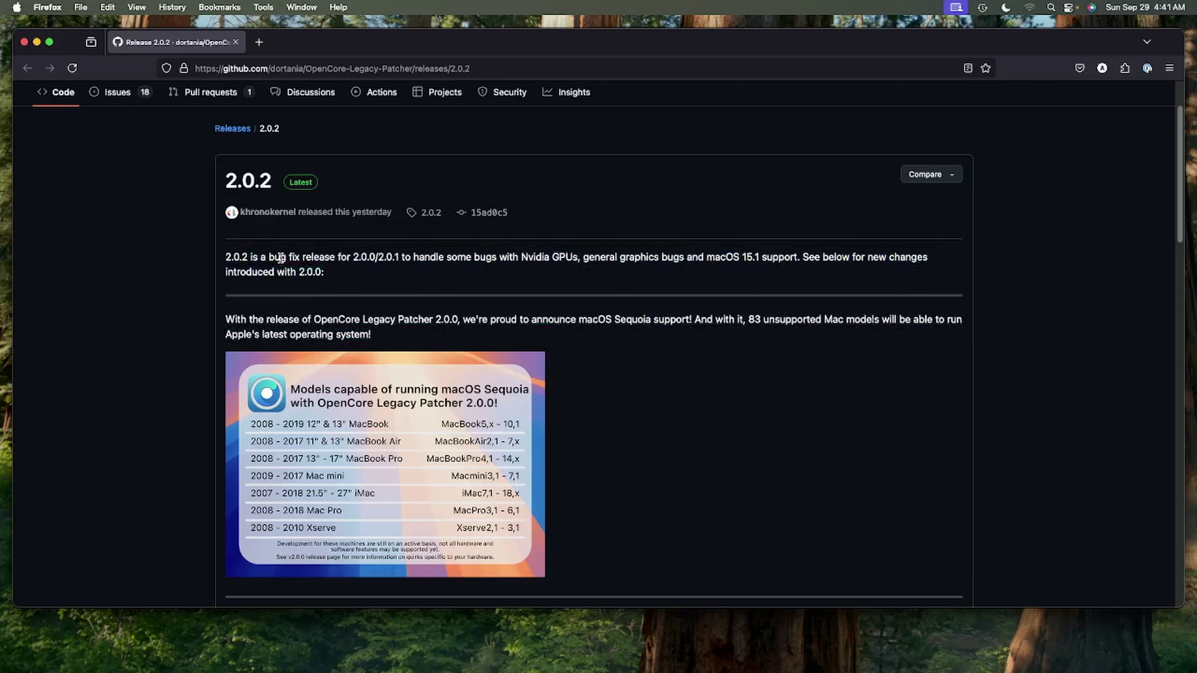